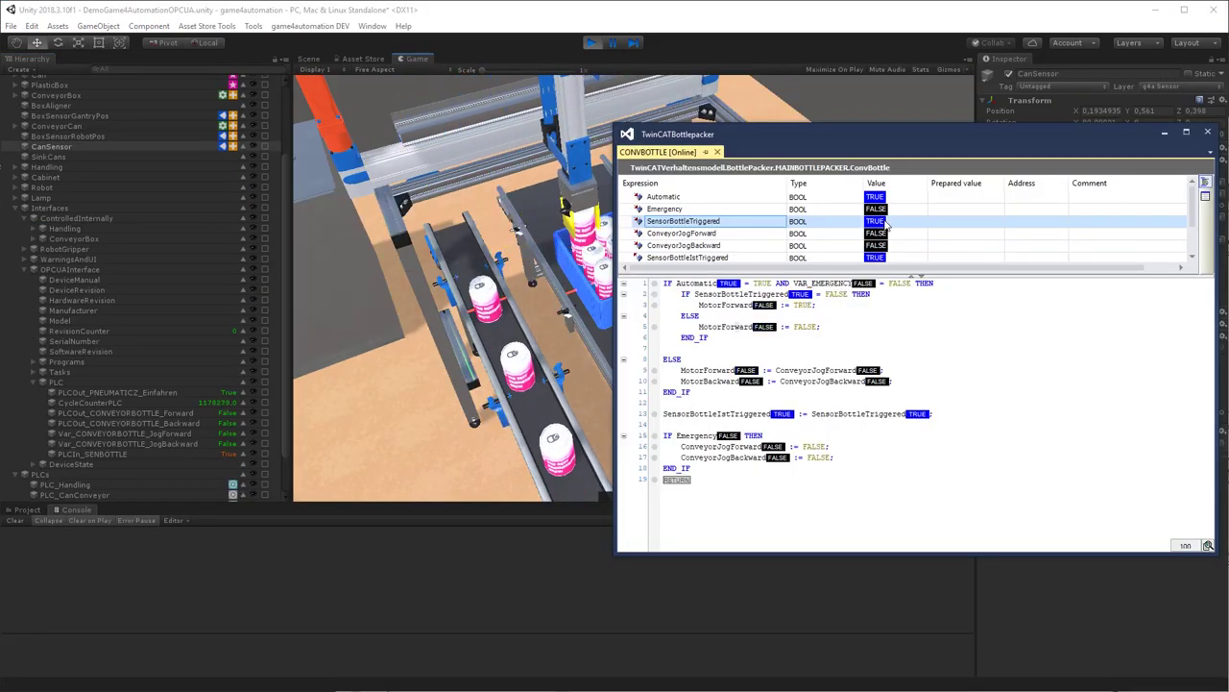
# Enlarge the PLC watch list and focus on the SensorBottleTriggered signal
pyautogui.click(708, 275)
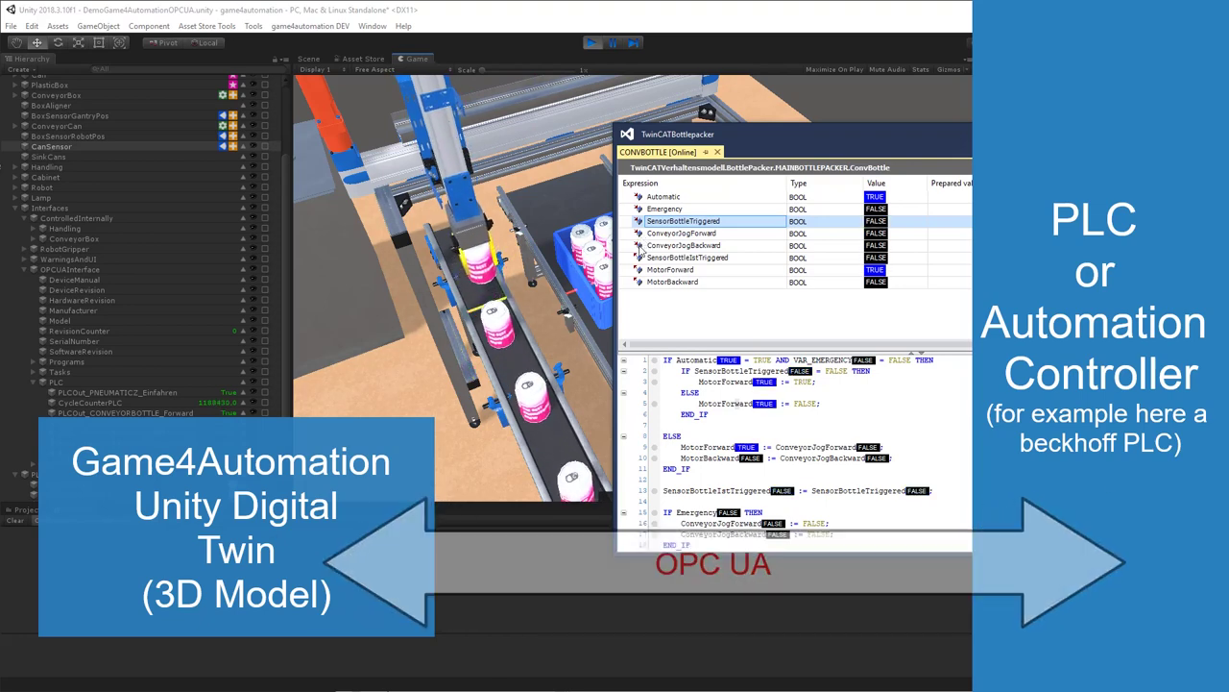
pyautogui.click(640, 222)
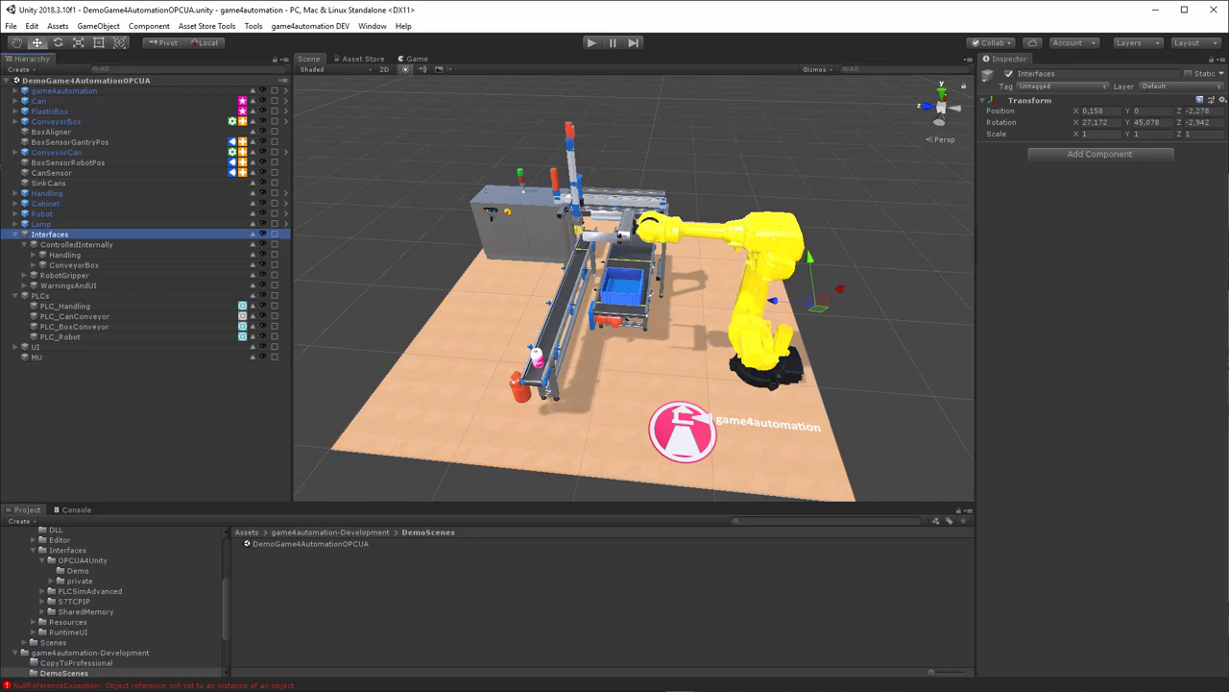
# Add a game4automation OPCUA interface and select the new OPCUAInterface object in the Hierarchy
pyautogui.click(255, 27)
pyautogui.moveTo(305, 41)
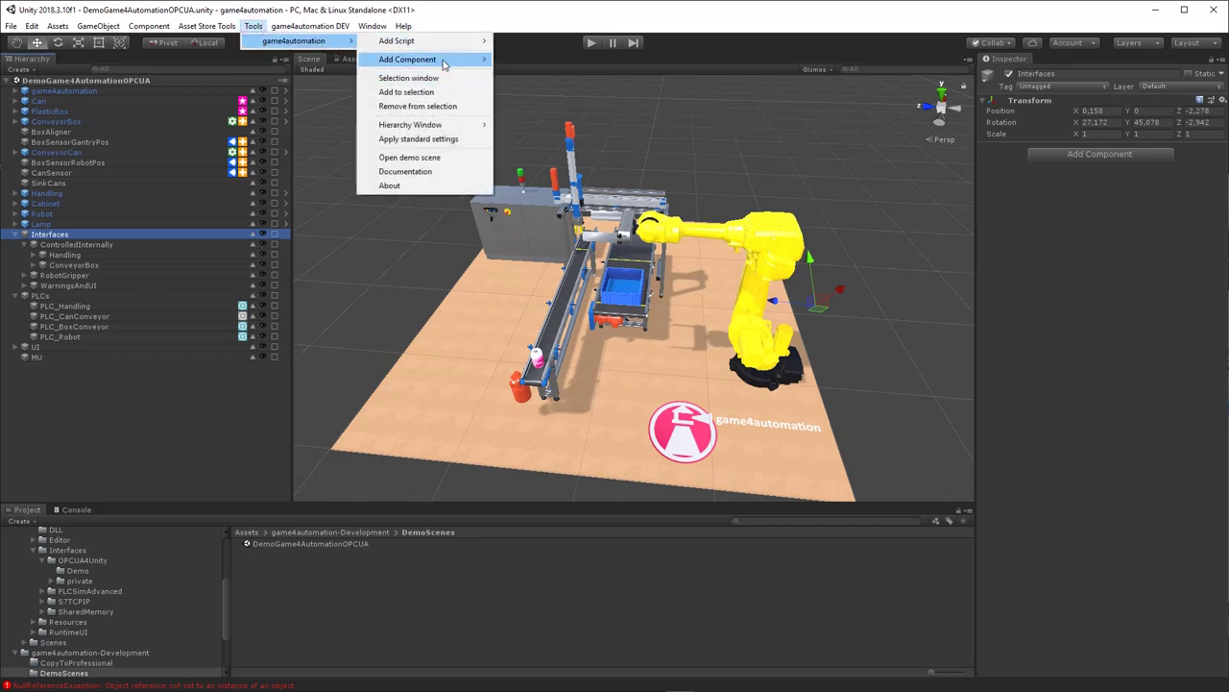
pyautogui.moveTo(444, 62)
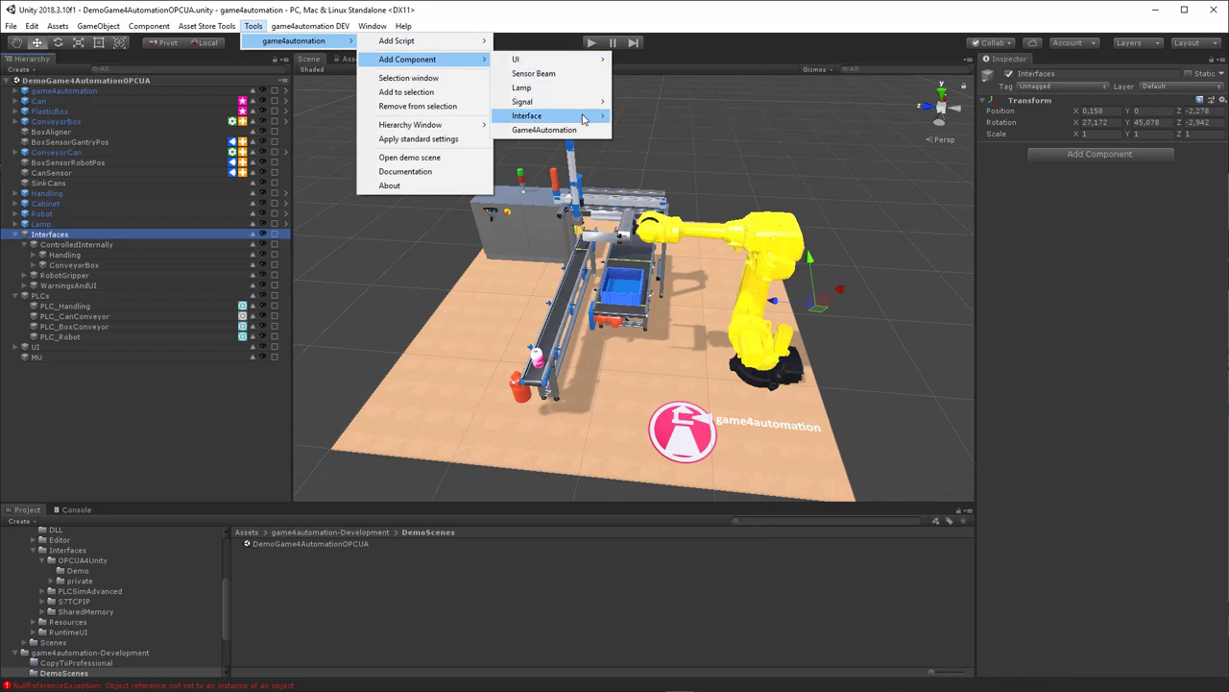
pyautogui.moveTo(583, 118)
pyautogui.click(665, 144)
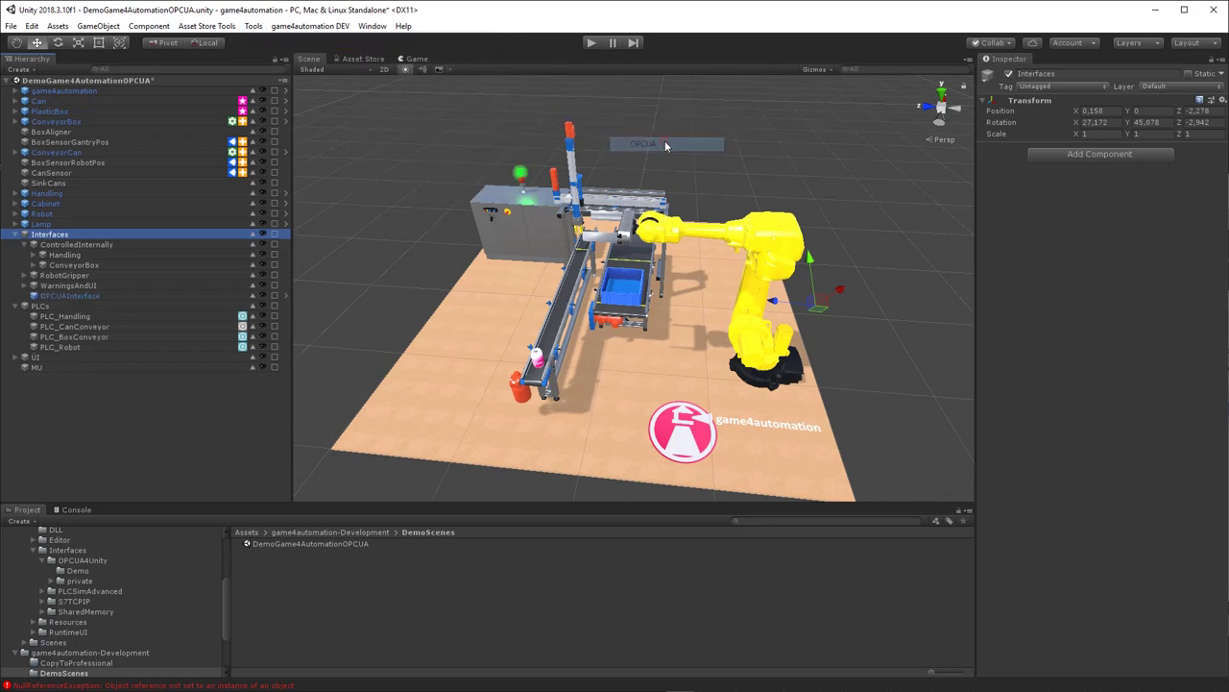
pyautogui.click(68, 296)
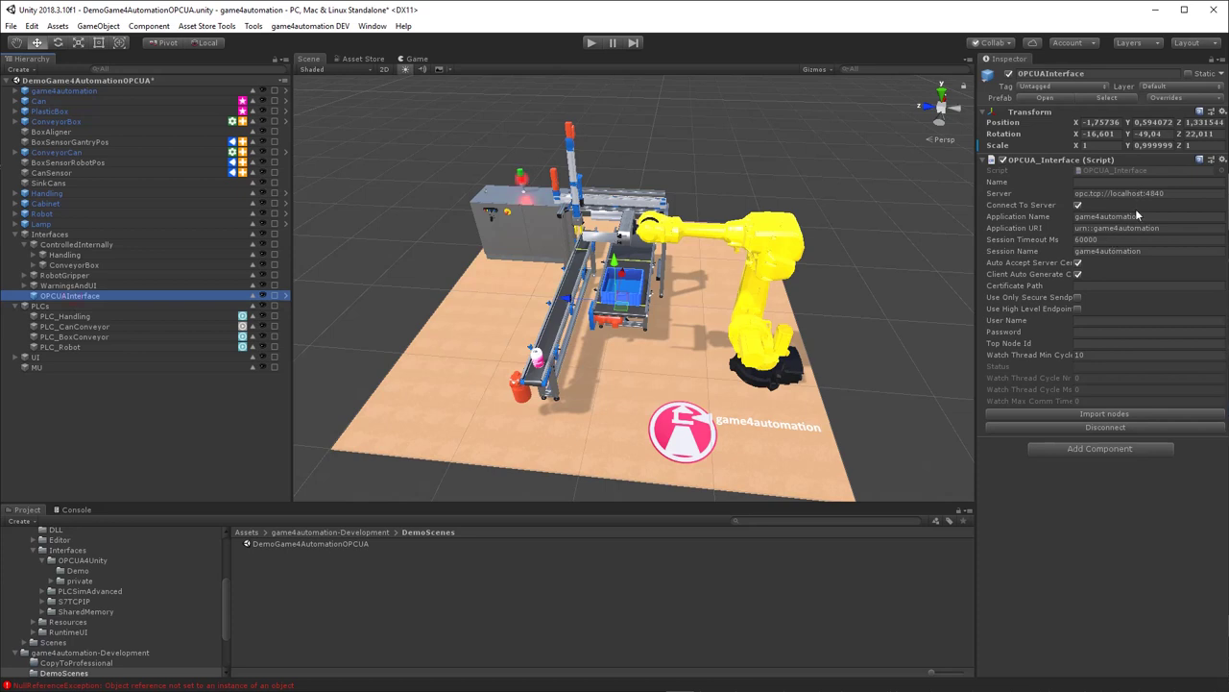
# Import nodes from Top Node Id ns=1;s=PLC1, then inspect DeviceManual, DeviceRevision and Model
pyautogui.click(1087, 343)
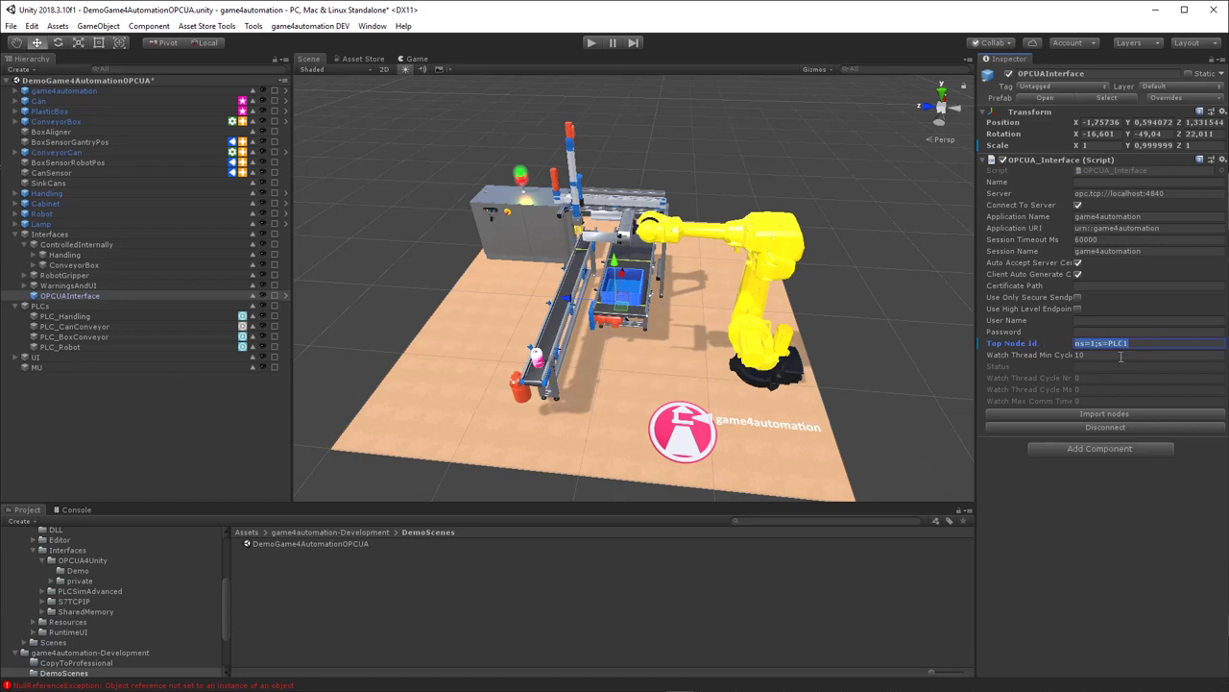
pyautogui.click(1129, 411)
pyautogui.click(75, 306)
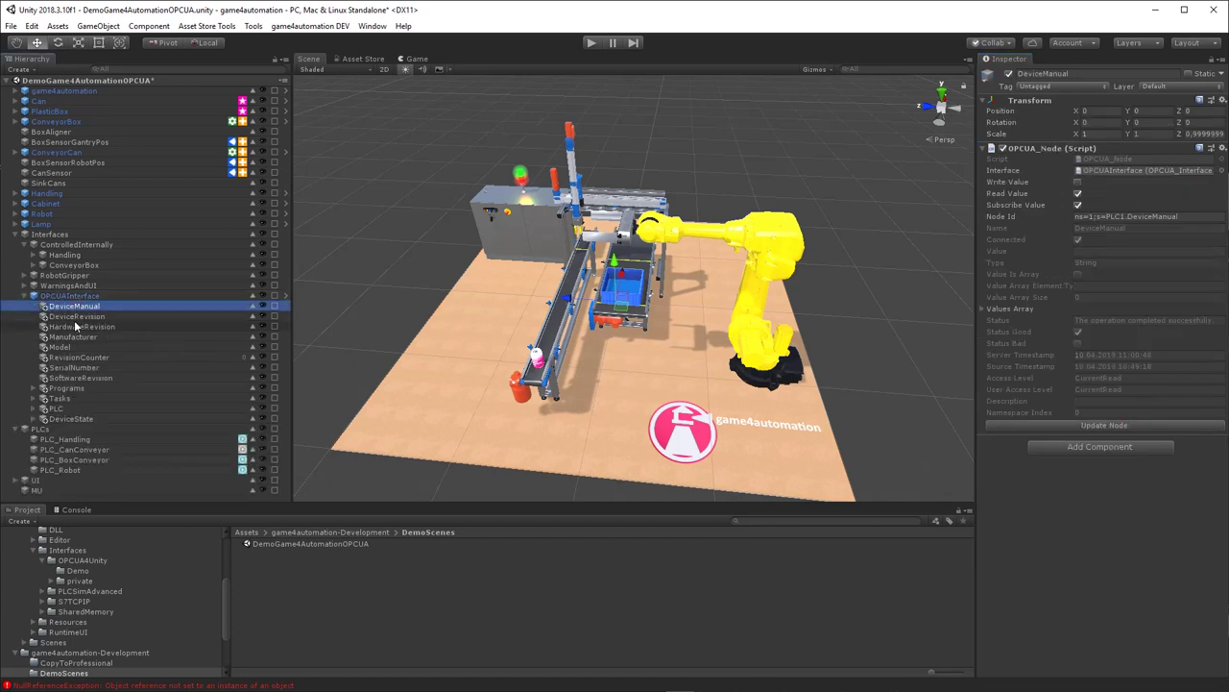
pyautogui.click(74, 318)
pyautogui.click(60, 347)
# Expand PLC and step through its signals down to Var_CONVEYORBOTTLE_JogBackward
pyautogui.click(35, 410)
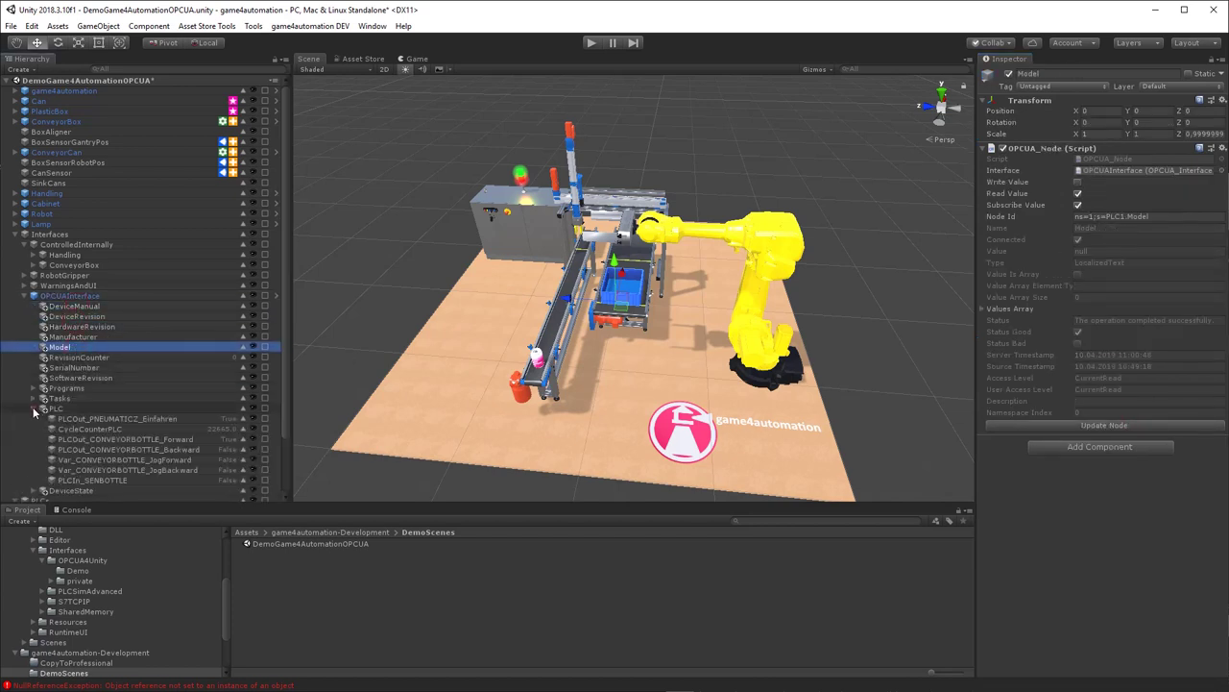
pyautogui.click(123, 420)
pyautogui.click(123, 428)
pyautogui.click(123, 449)
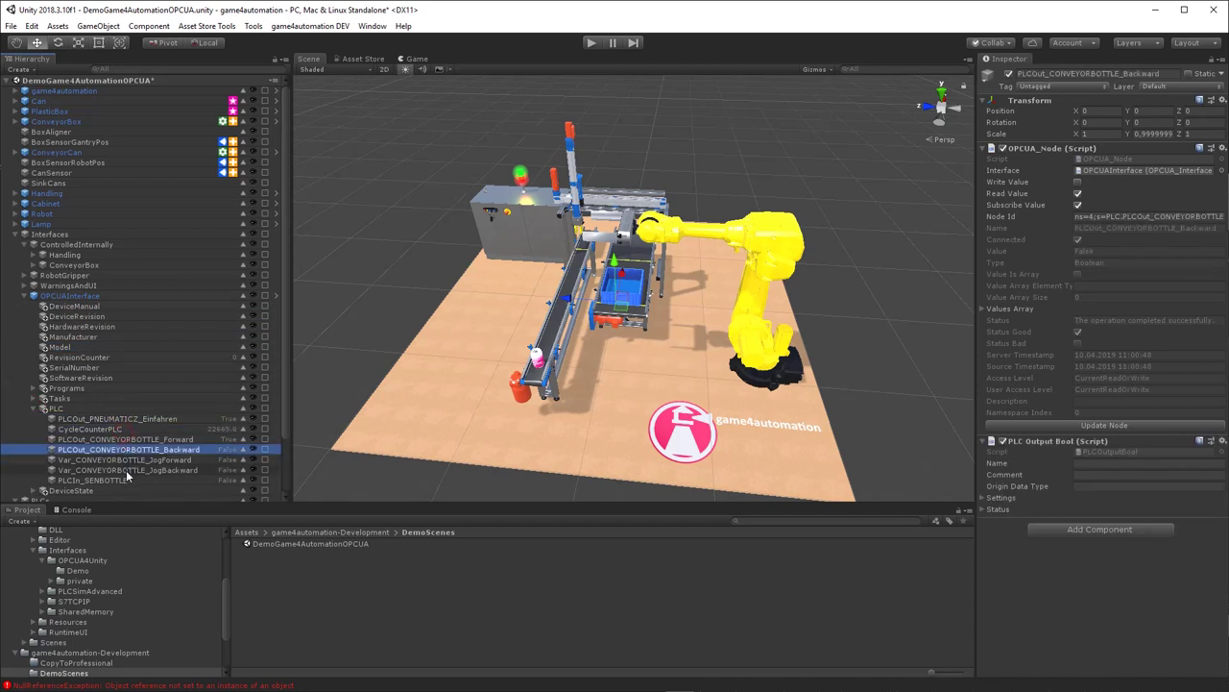
pyautogui.click(126, 470)
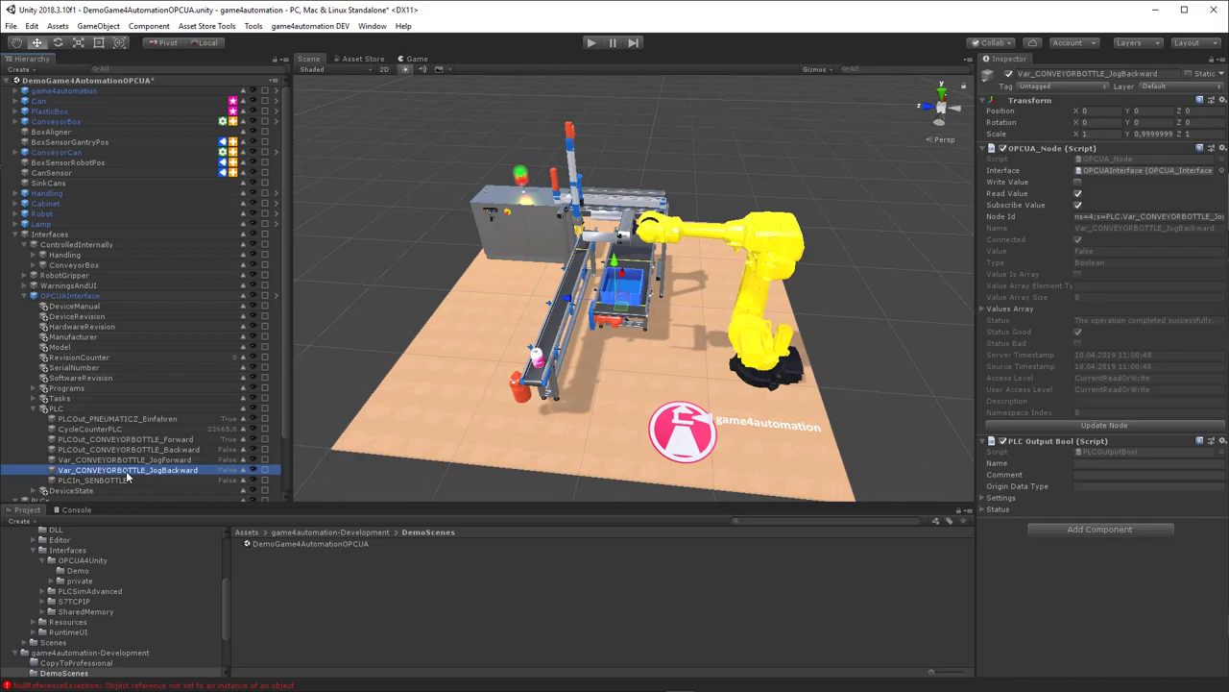
pyautogui.hotkey('alt', 'Tab')
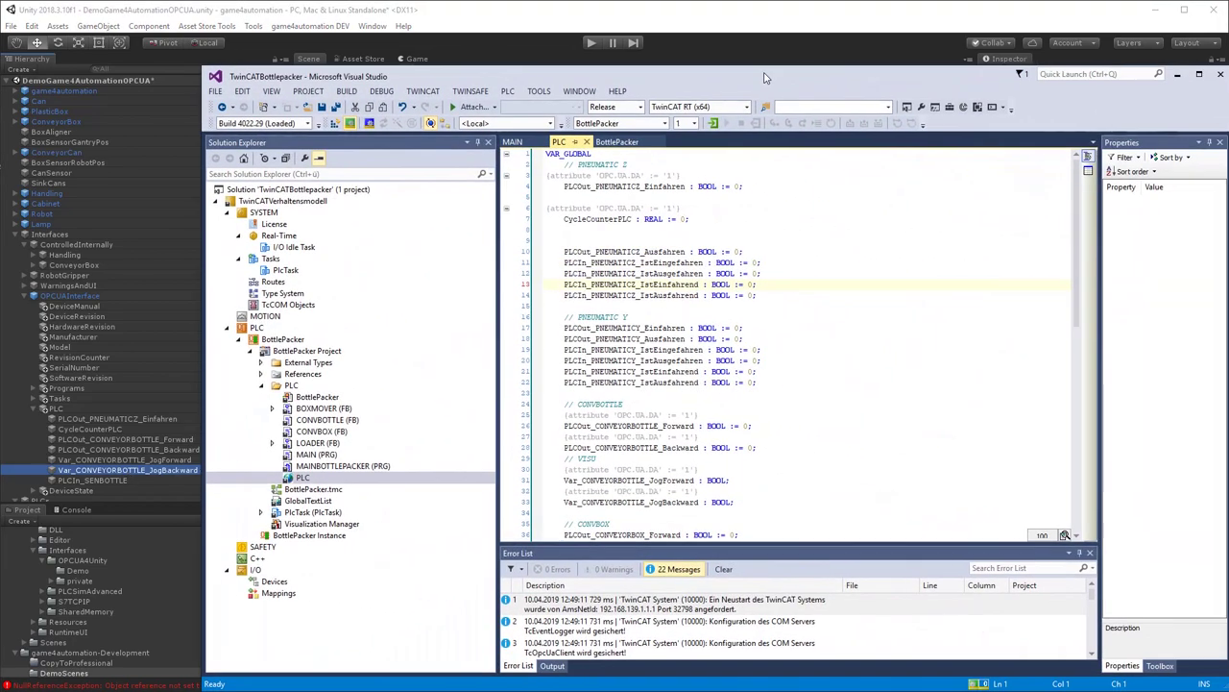
# Highlight the OPC.UA.DA attributes, log in to the PLC for live values, then move TwinCAT aside
pyautogui.moveTo(765, 77); pyautogui.dragTo(660, 62)
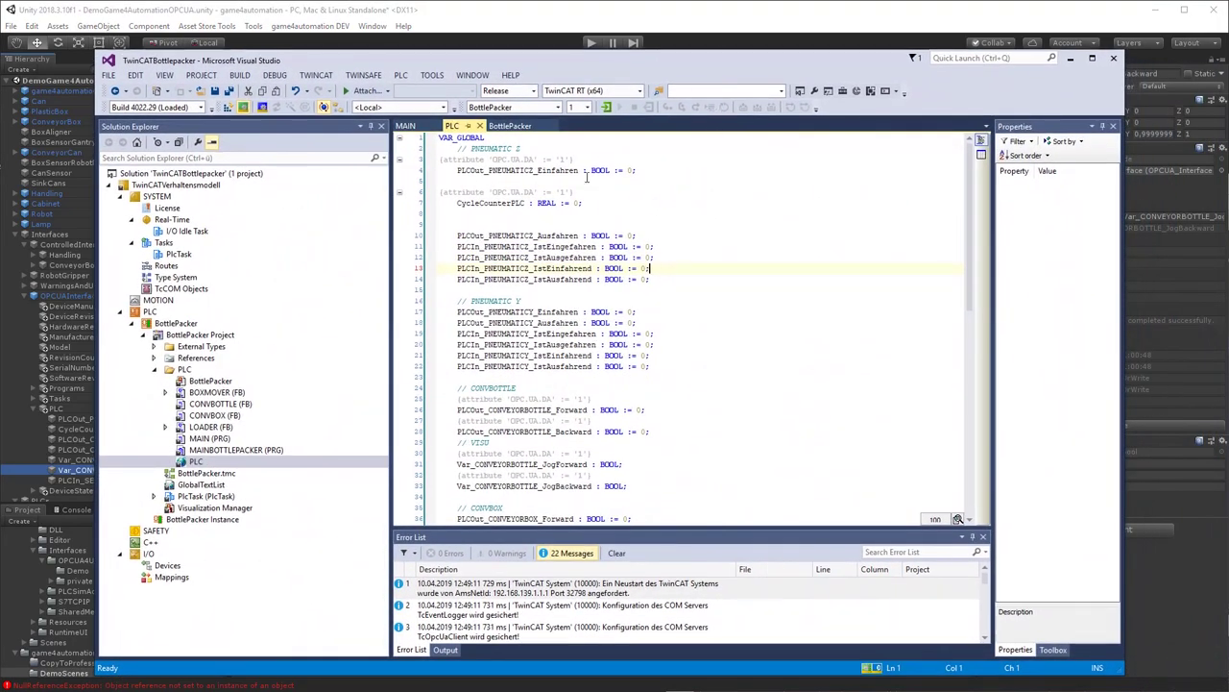
pyautogui.moveTo(600, 191); pyautogui.dragTo(440, 181)
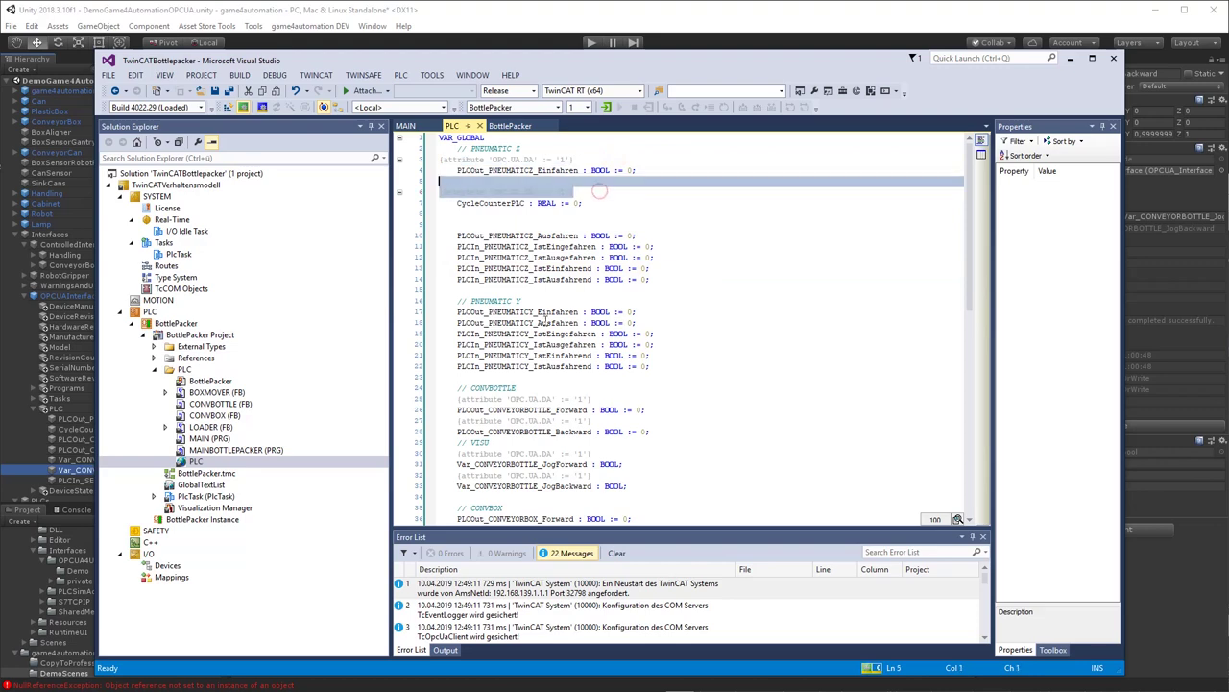
pyautogui.moveTo(609, 398); pyautogui.dragTo(457, 399)
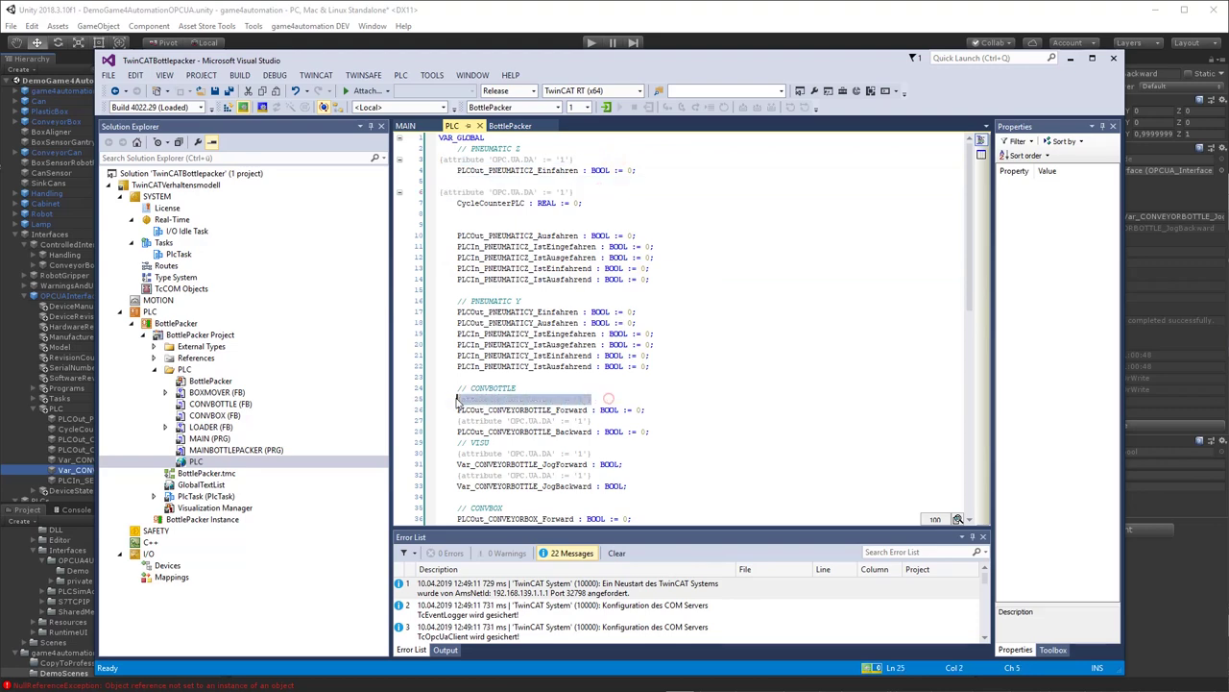
pyautogui.click(607, 106)
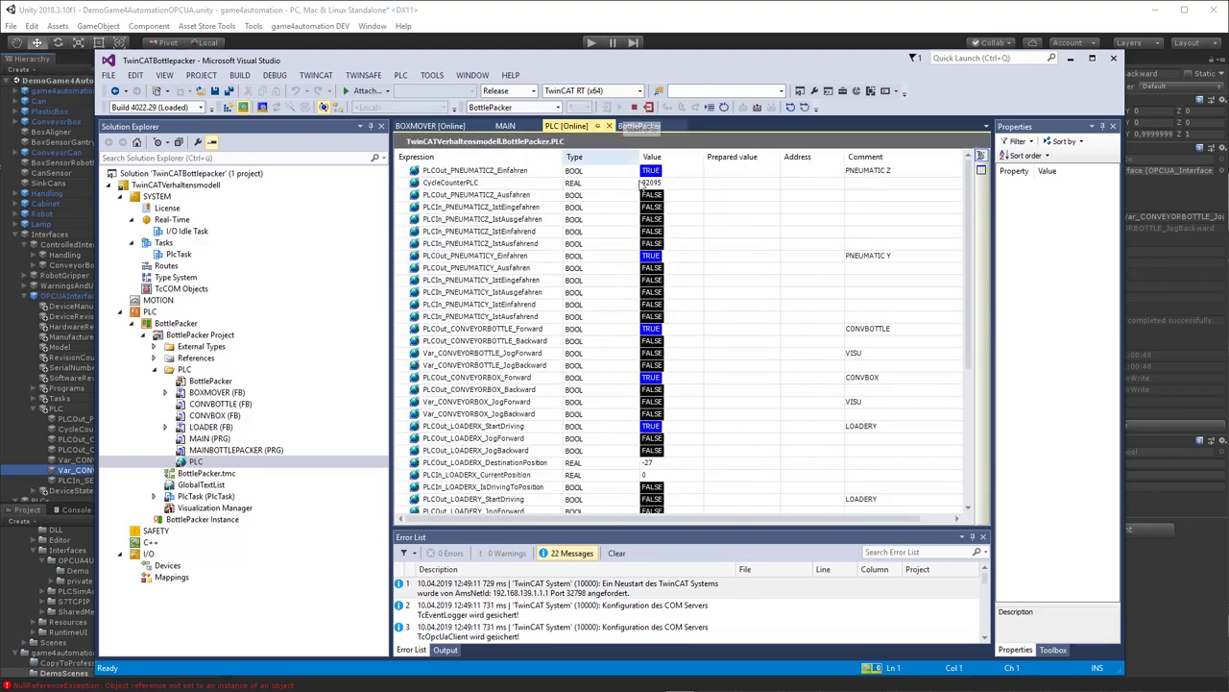
pyautogui.click(675, 187)
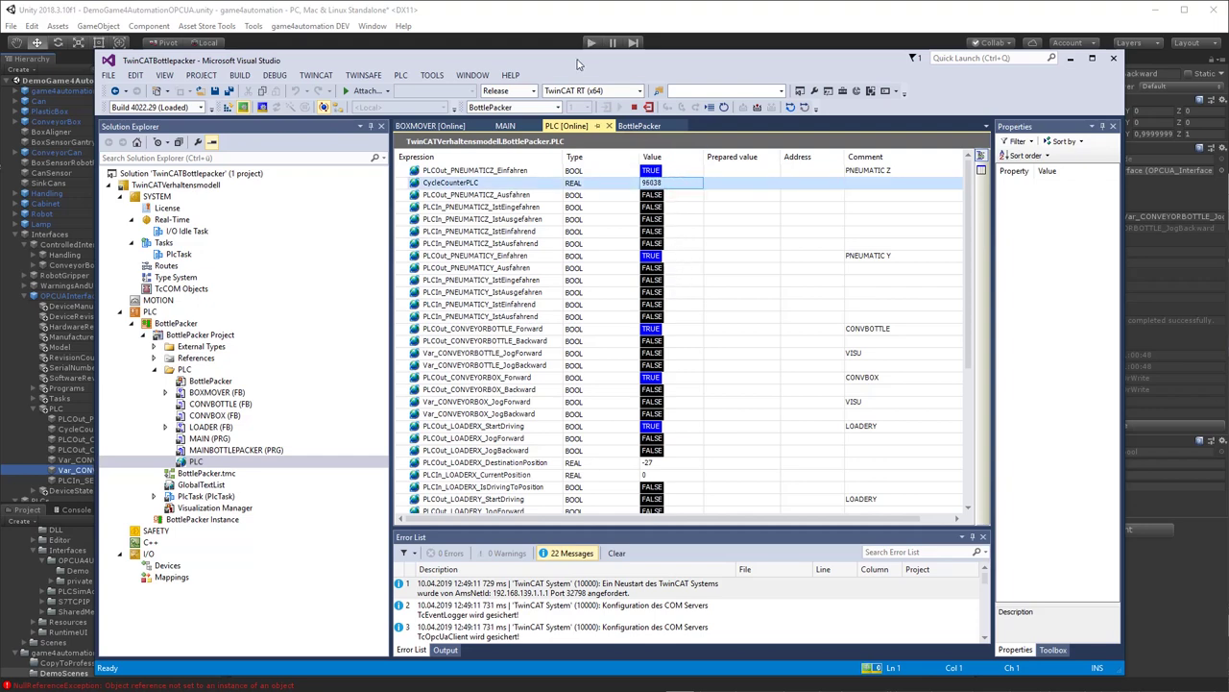
pyautogui.moveTo(577, 64); pyautogui.dragTo(1228, 377)
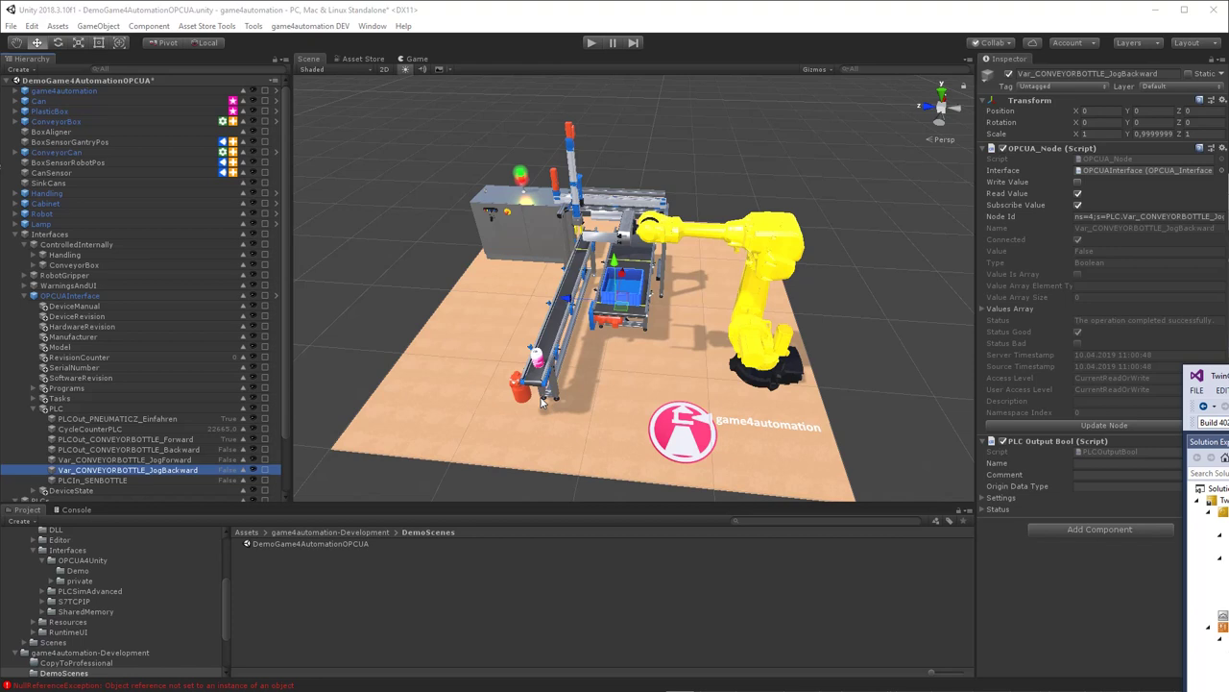
# Update the CycleCounterPLC node several times to read the current count, then run the simulation
pyautogui.click(174, 429)
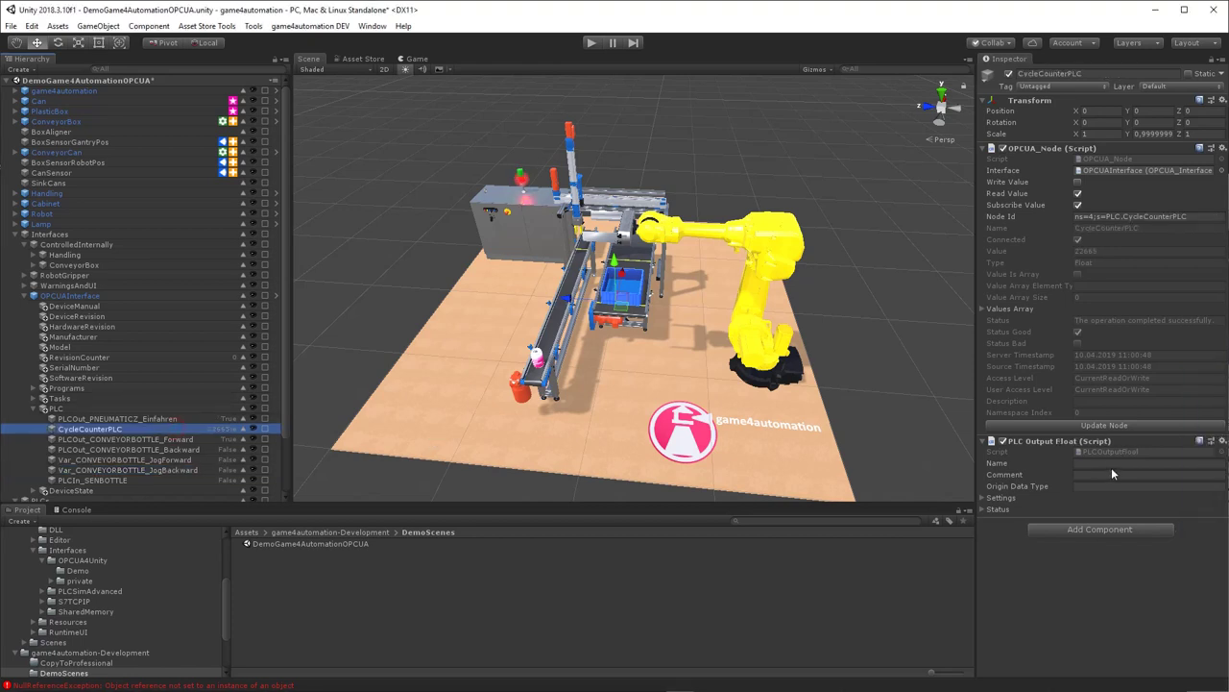
pyautogui.click(1104, 428)
pyautogui.click(1105, 428)
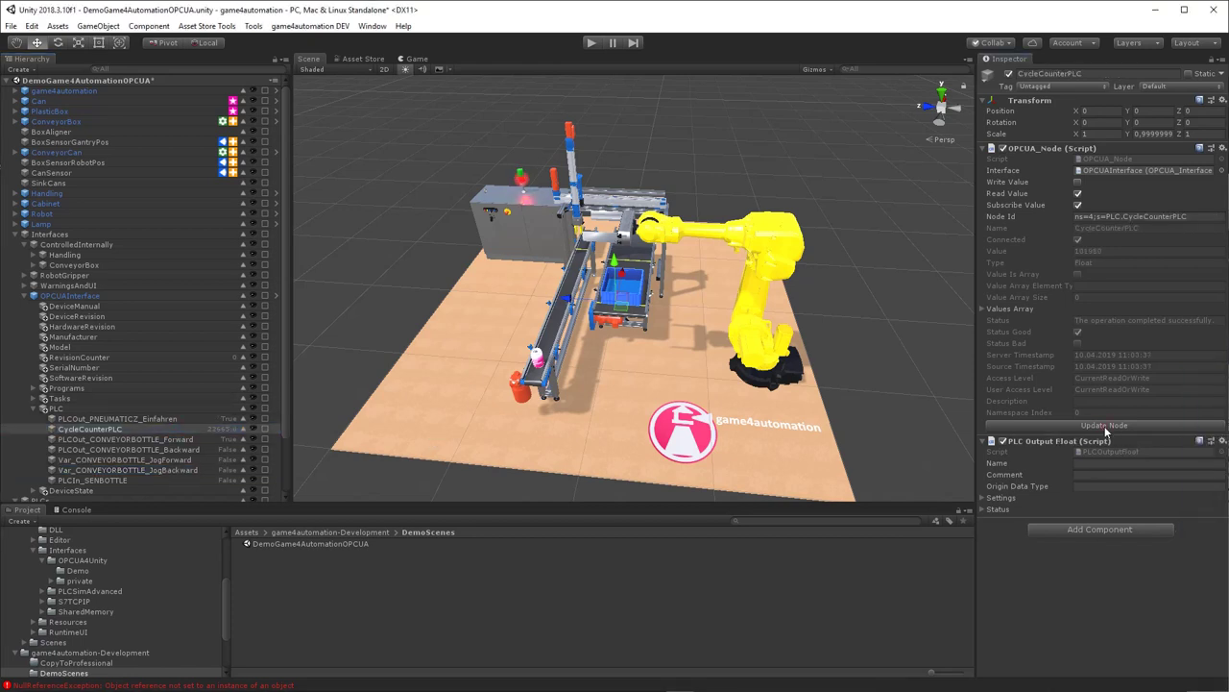
pyautogui.click(1104, 428)
pyautogui.click(1105, 428)
pyautogui.click(1104, 428)
pyautogui.click(585, 41)
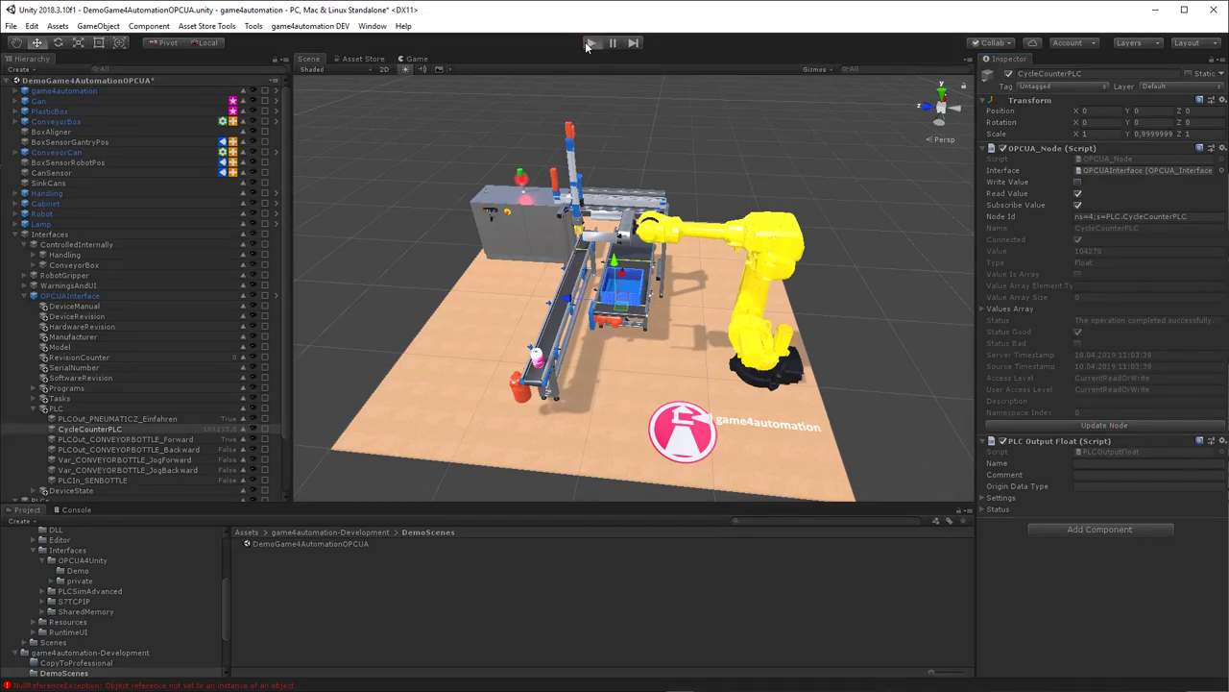
pyautogui.click(174, 431)
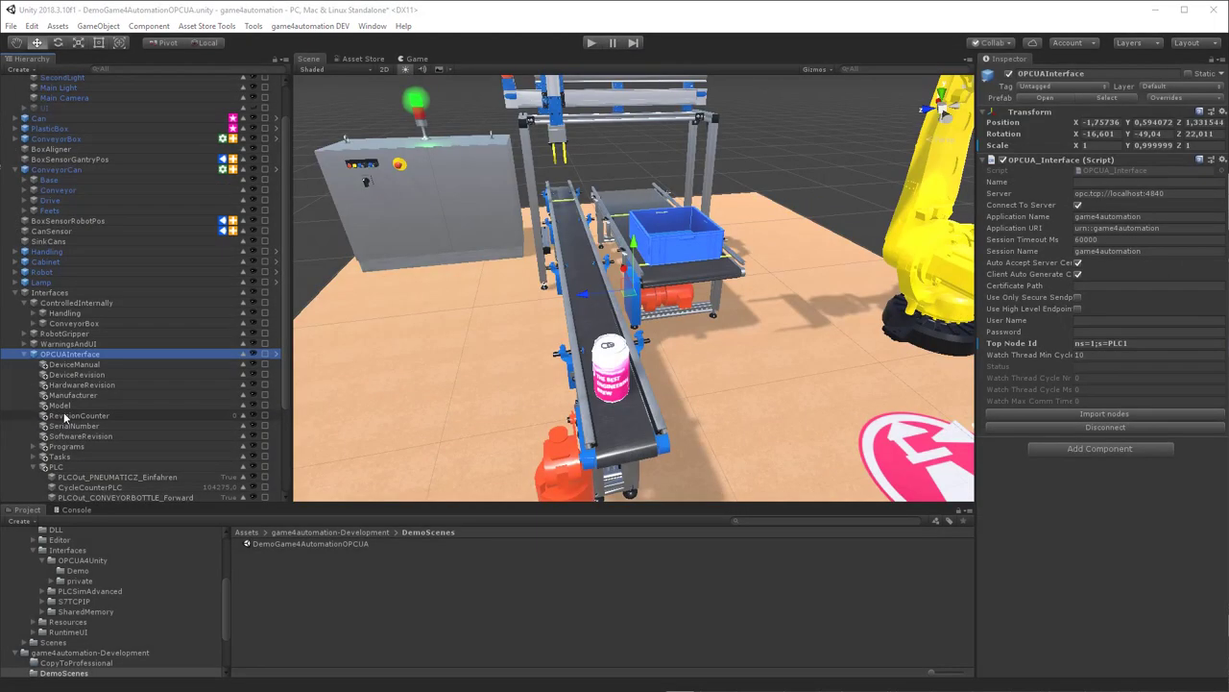
# Link ConveyorCan's Drive_Simple Forward input to PLCOut_CONVEYORBOTTLE_Forward and start Play mode
pyautogui.click(129, 383)
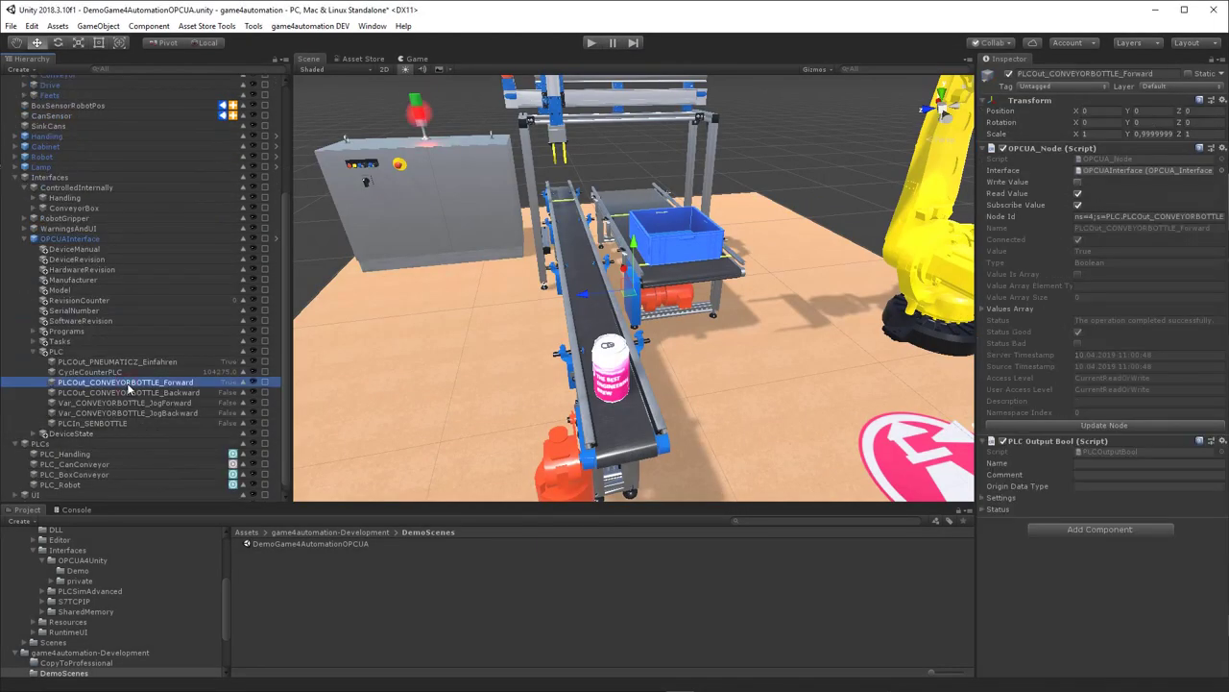
pyautogui.scroll(3, 148, 311)
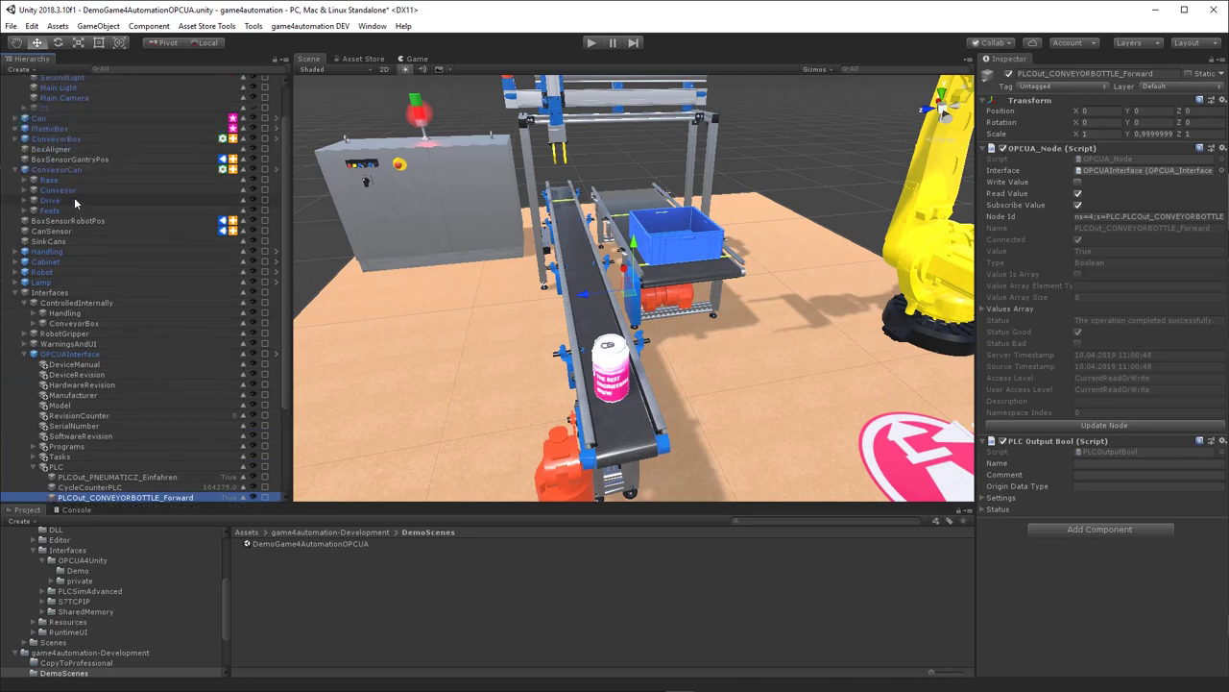
pyautogui.click(87, 171)
pyautogui.scroll(-1, 1069, 607)
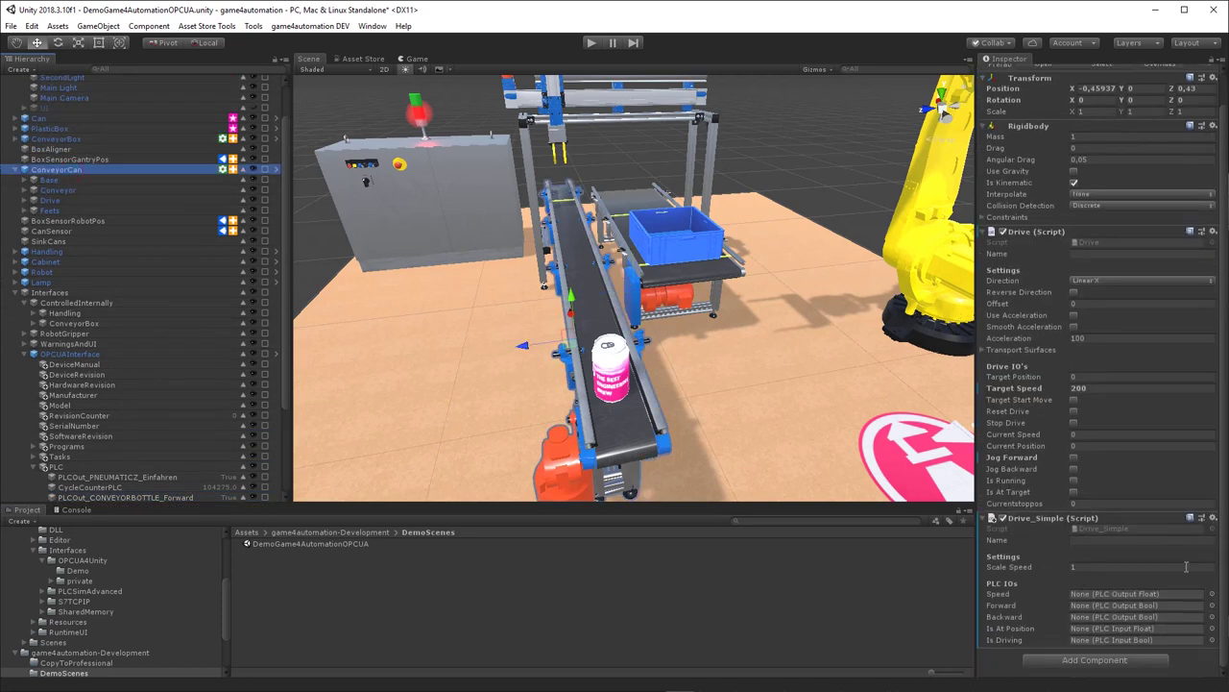
pyautogui.scroll(-2, 173, 477)
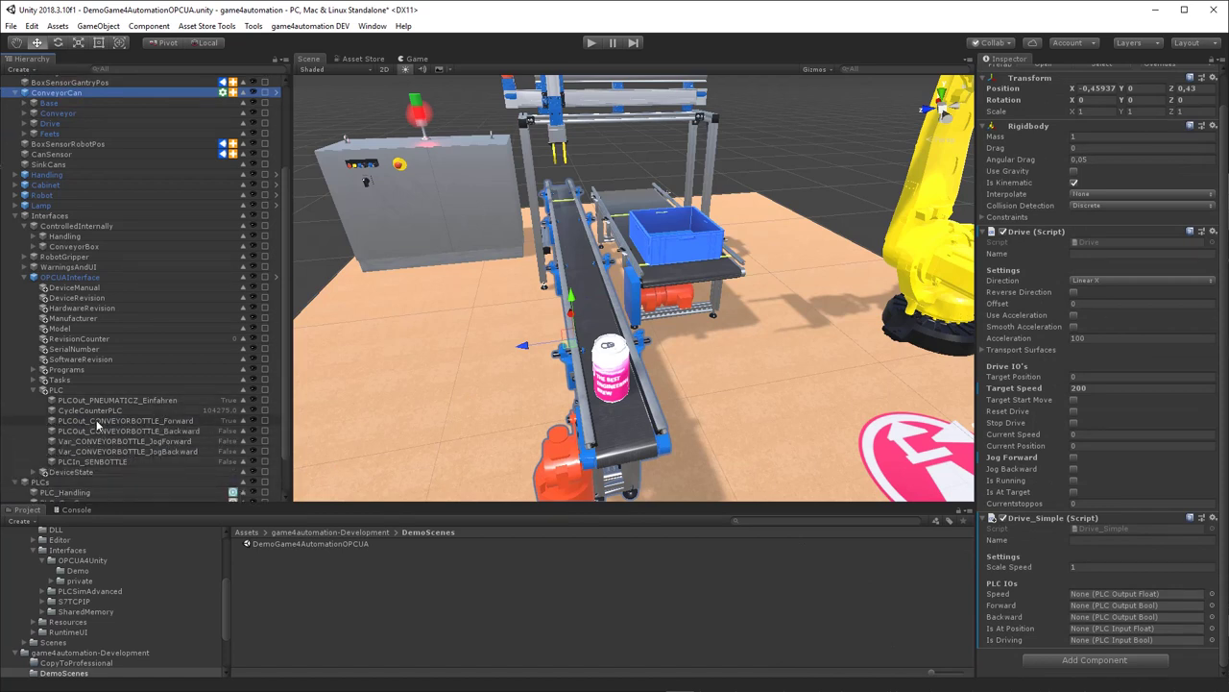
pyautogui.moveTo(96, 426); pyautogui.dragTo(1119, 615)
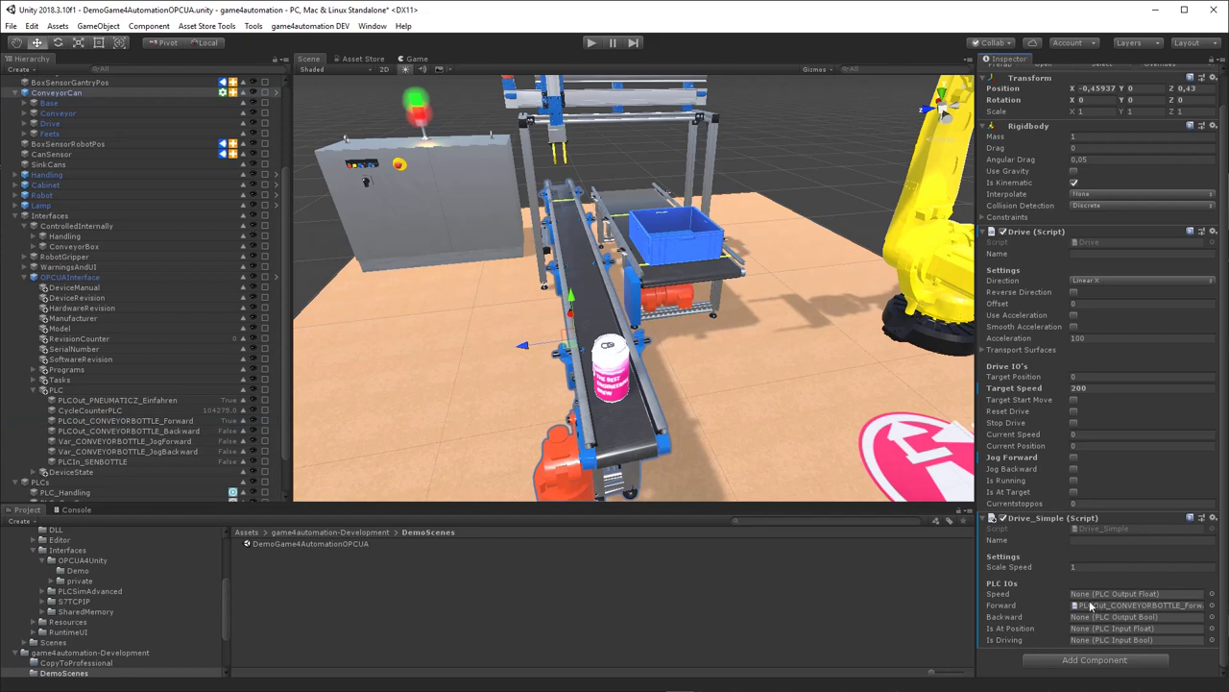
pyautogui.click(591, 44)
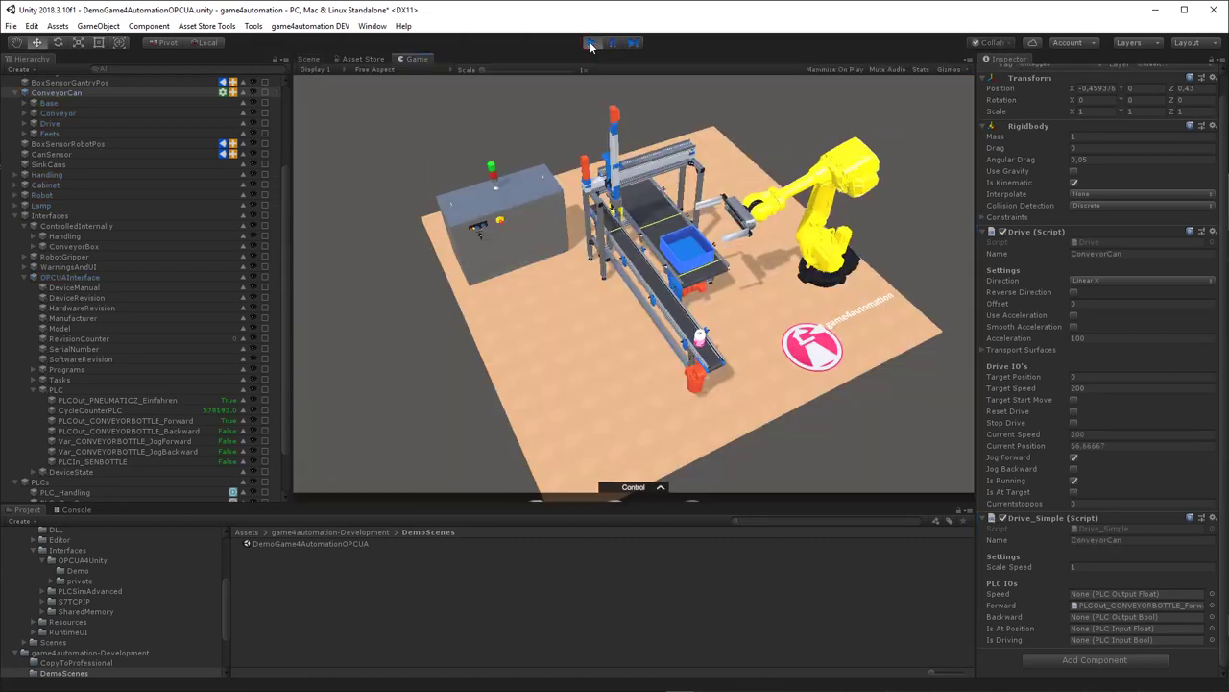
# Zoom and orbit the Game view to watch bottles on the conveyor, then stop Play mode
pyautogui.scroll(2, 648, 420)
pyautogui.scroll(3, 647, 420)
pyautogui.moveTo(647, 420); pyautogui.dragTo(530, 407, button='right')
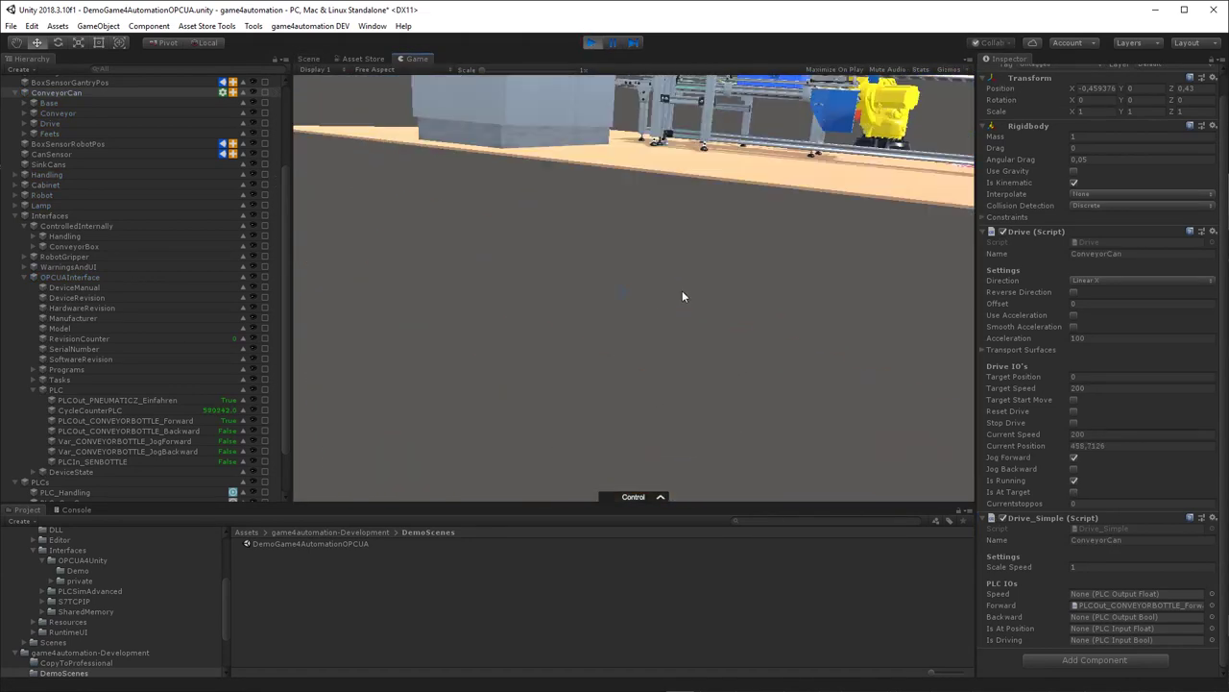
pyautogui.scroll(-5, 530, 407)
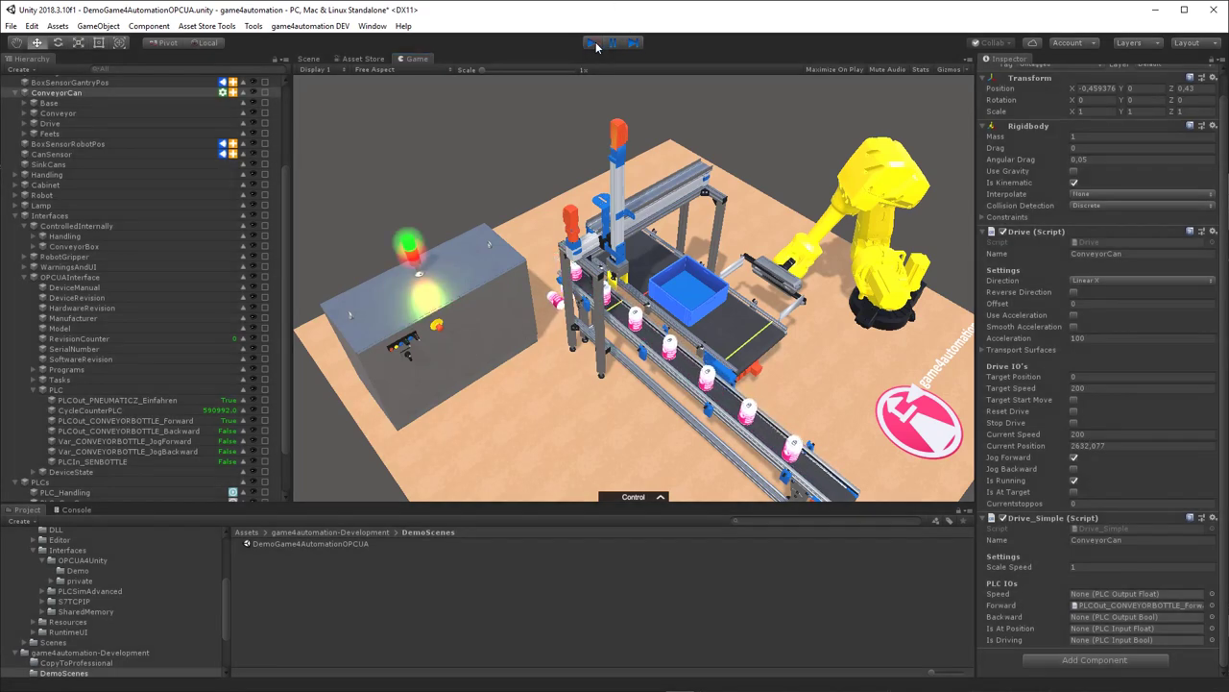
pyautogui.click(594, 43)
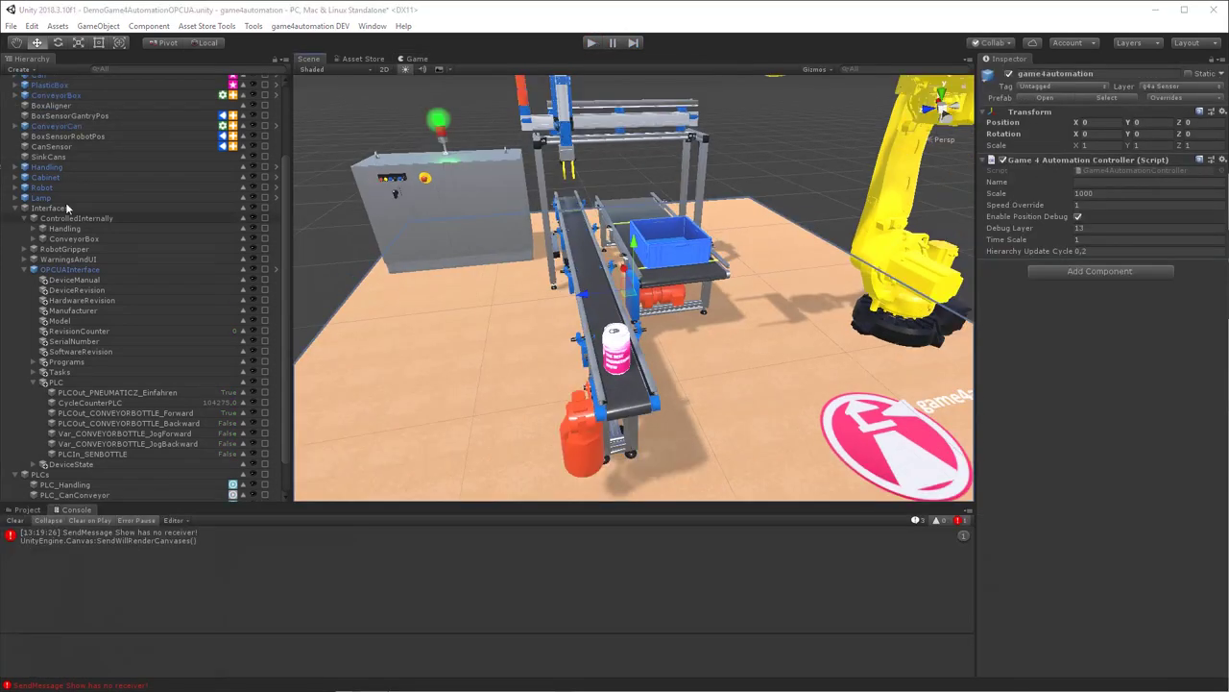
# Link CanSensor's Sensor_Standard Occupied field to PLCIn_SENBOTTLE and start Play mode
pyautogui.click(48, 157)
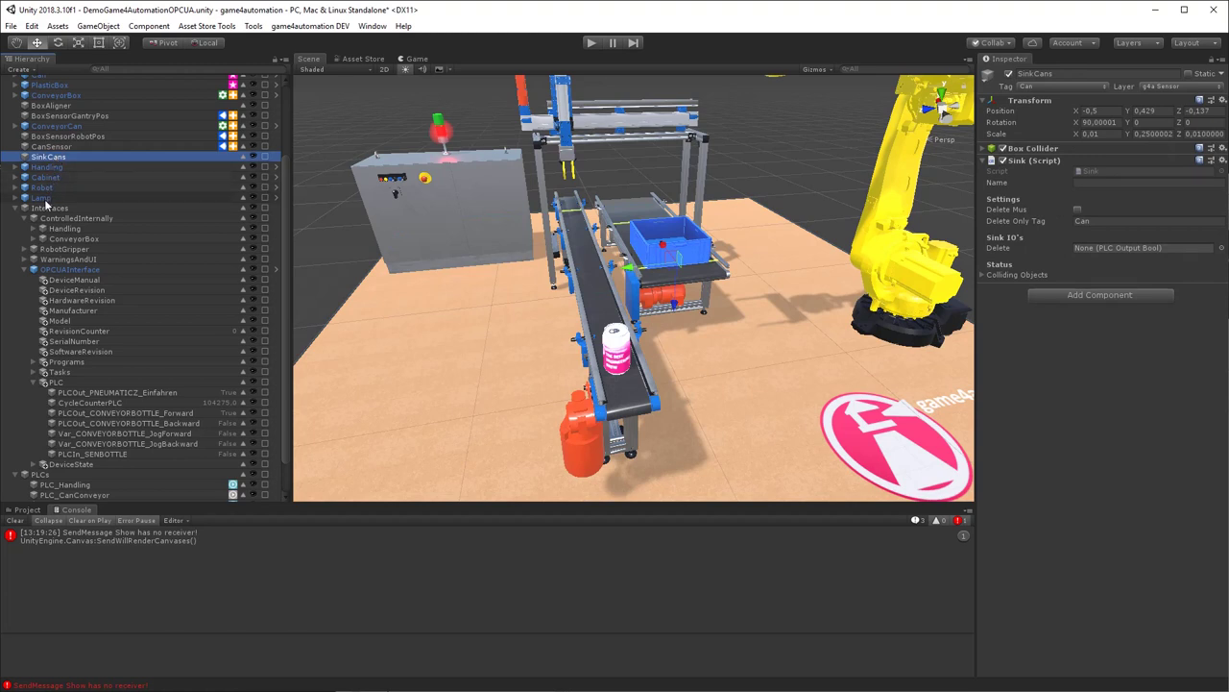
pyautogui.click(50, 147)
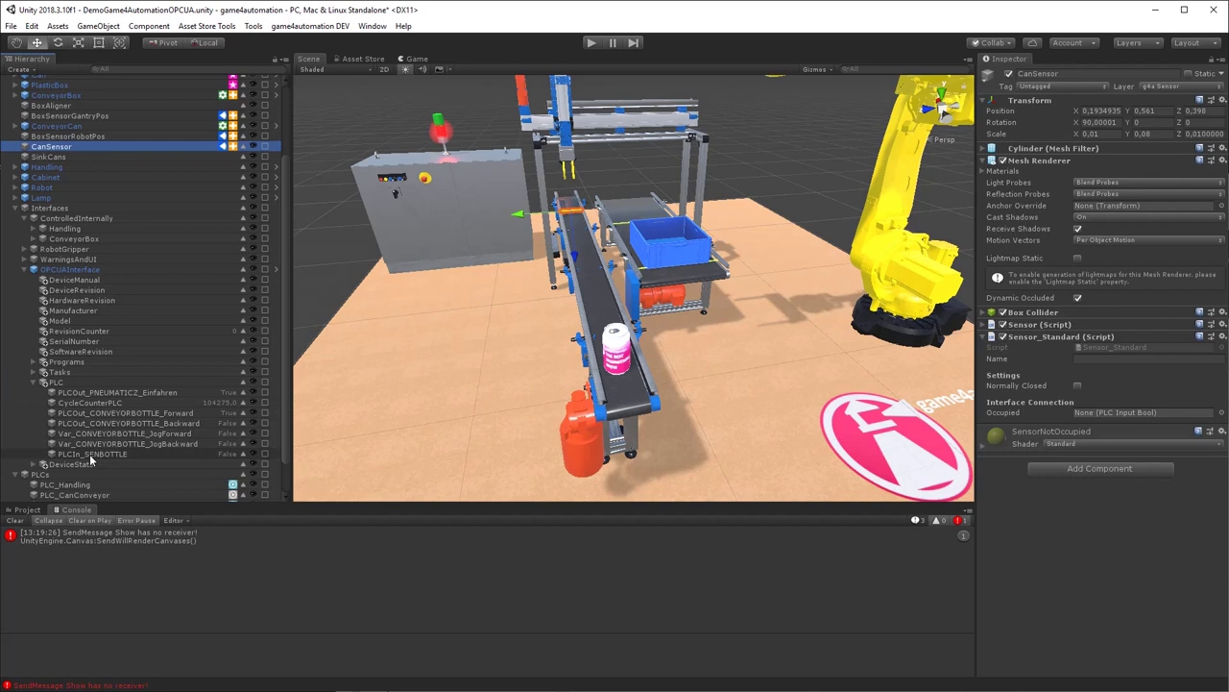
pyautogui.moveTo(89, 451); pyautogui.dragTo(748, 437)
pyautogui.moveTo(1095, 420); pyautogui.dragTo(1165, 412)
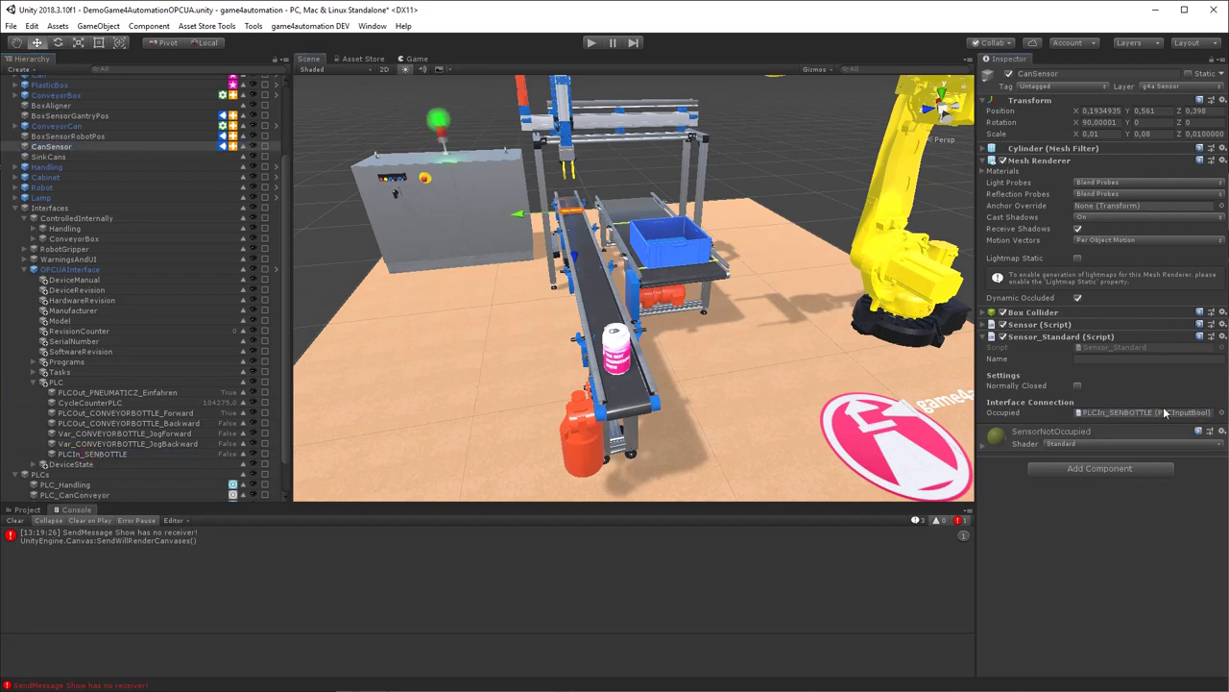
pyautogui.click(591, 42)
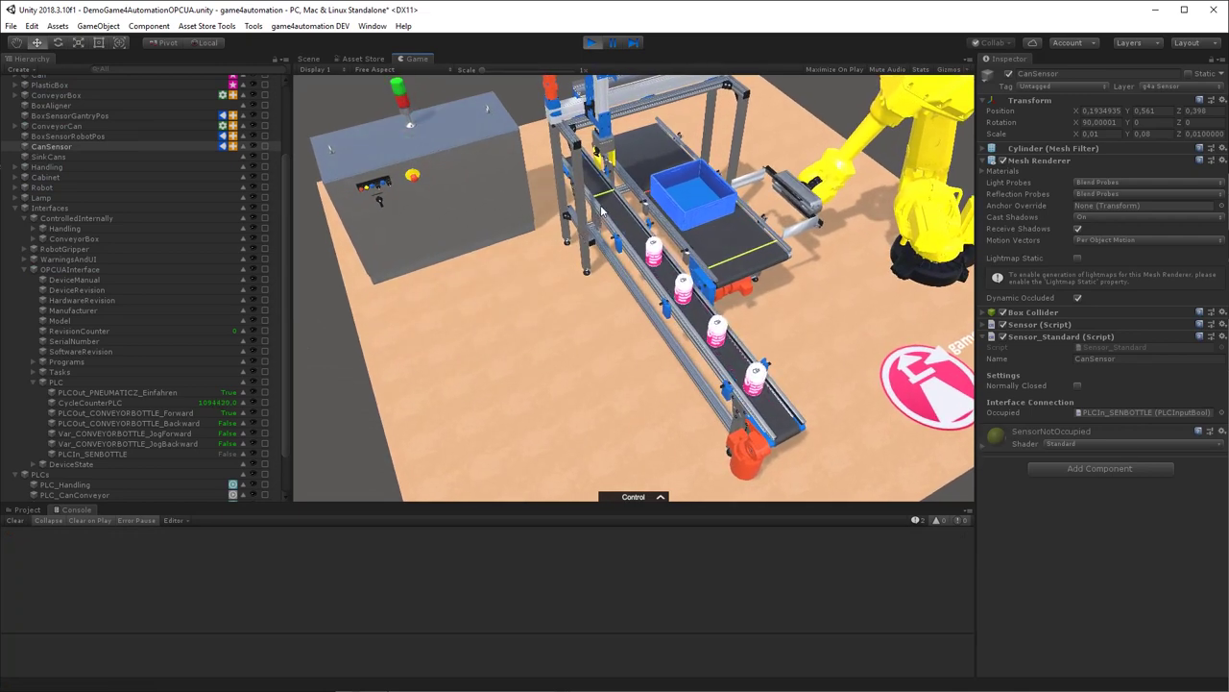
# Zoom the Game view toward the gantry to watch cans pass the CanSensor
pyautogui.scroll(5, 602, 209)
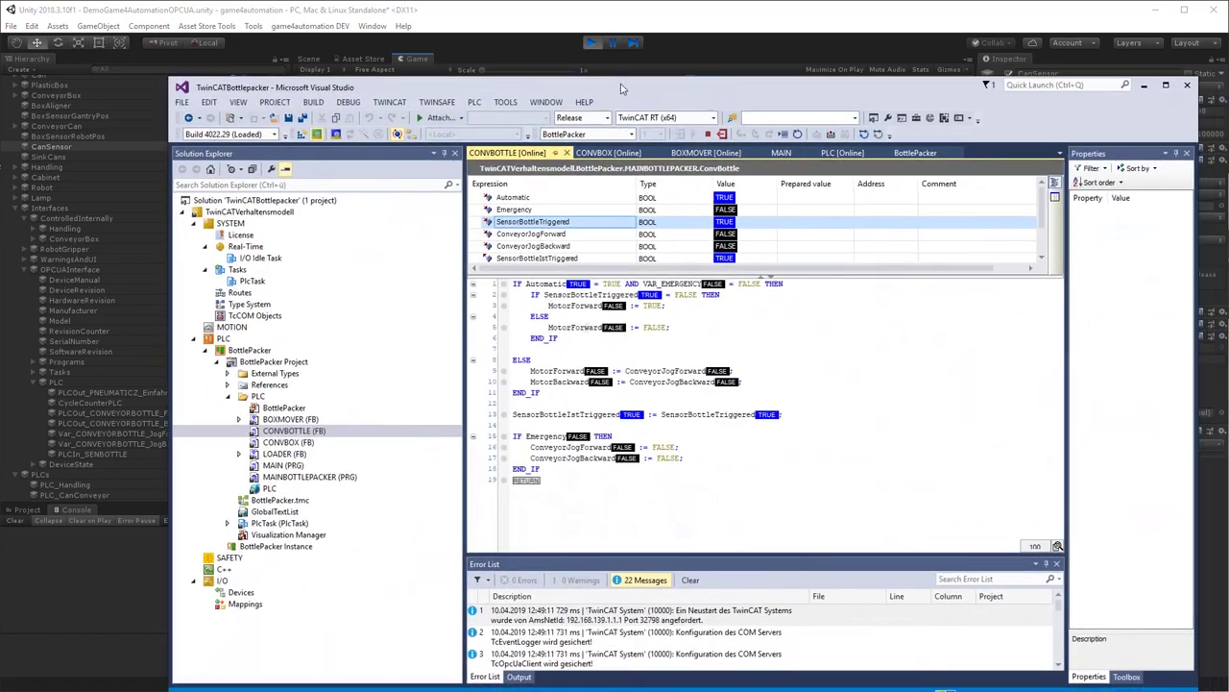
# Nudge the Visual Studio window to review the online CONVBOTTLE code
pyautogui.moveTo(621, 89); pyautogui.dragTo(586, 80)
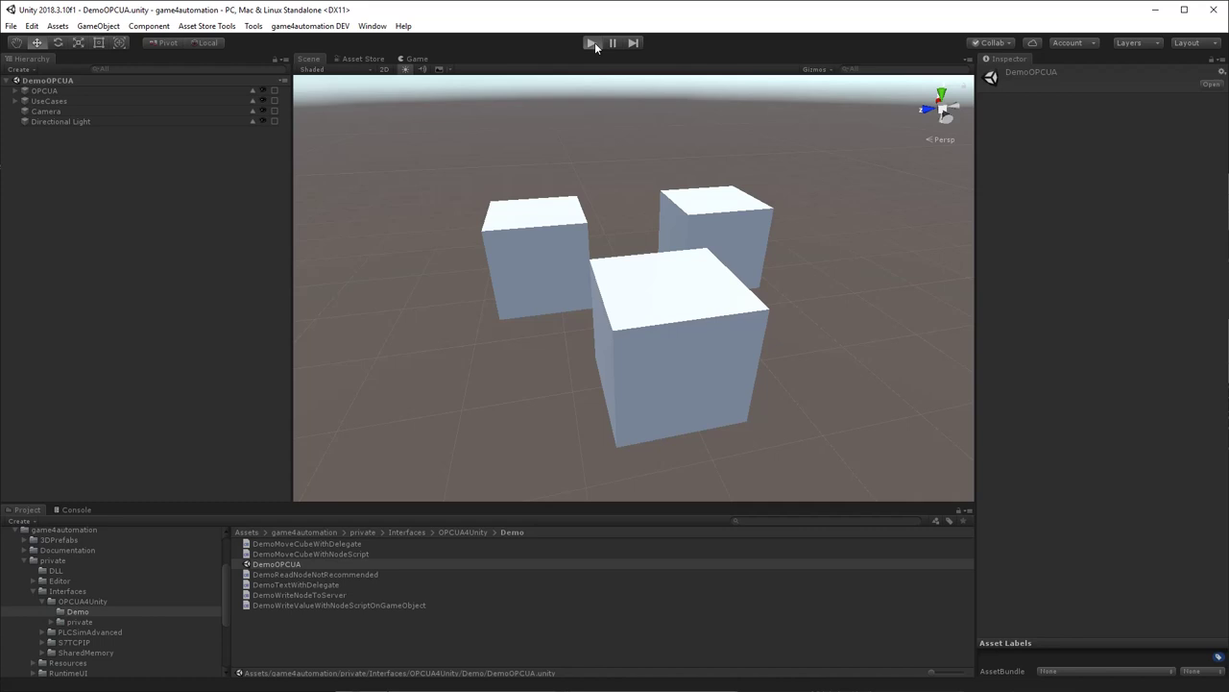
# Start the DemoOPCUA scene in play mode and expand UseCases in the Hierarchy
pyautogui.click(591, 42)
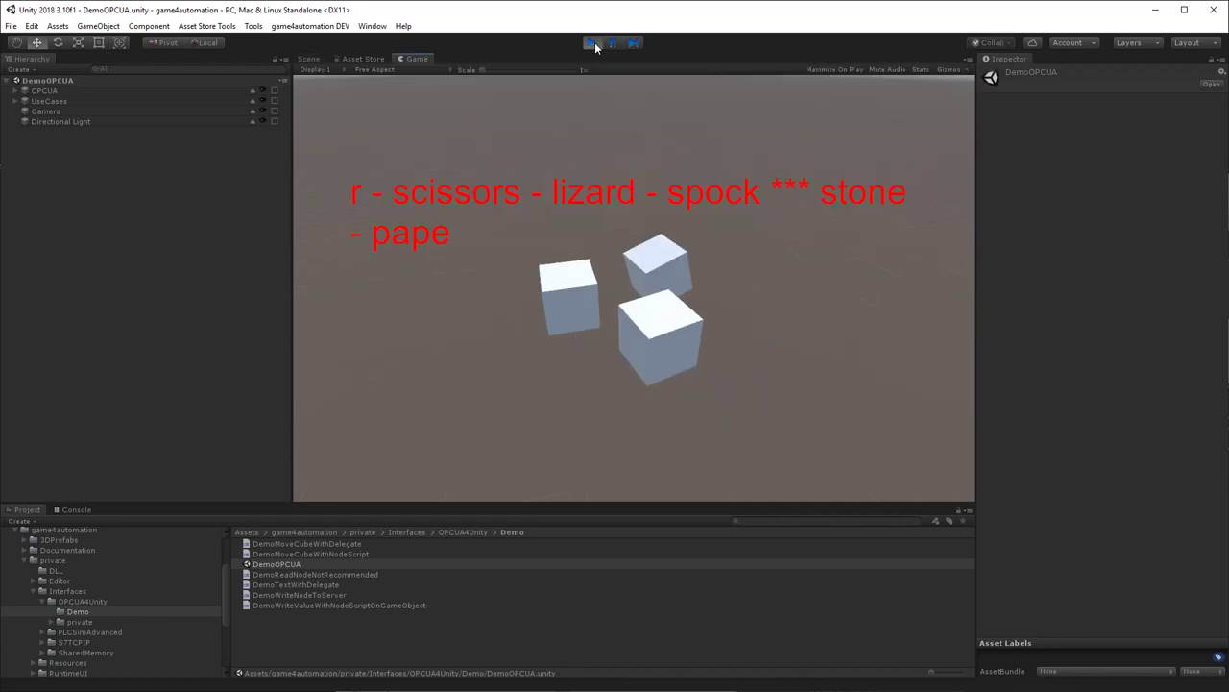
pyautogui.click(11, 101)
pyautogui.click(16, 101)
# Expand DemoUI > UI, select GameObject and open its DemoTextWithDelegate script in Rider
pyautogui.click(53, 143)
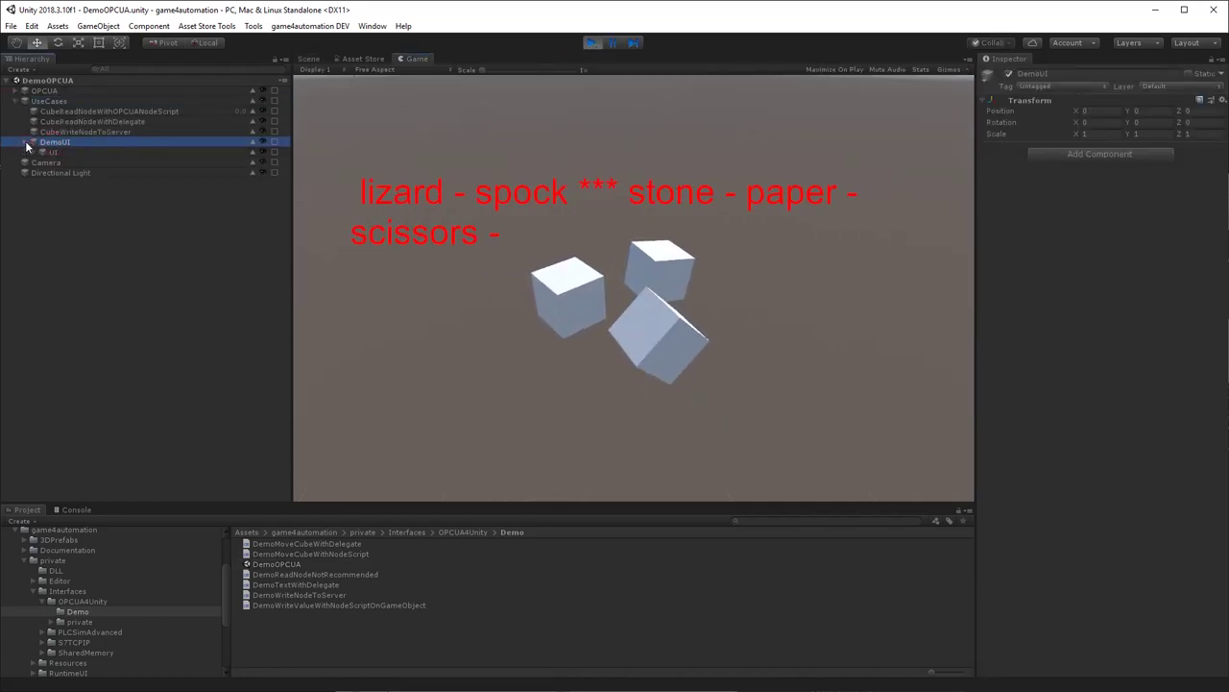
pyautogui.press('Right')
pyautogui.click(59, 151)
pyautogui.press('Right')
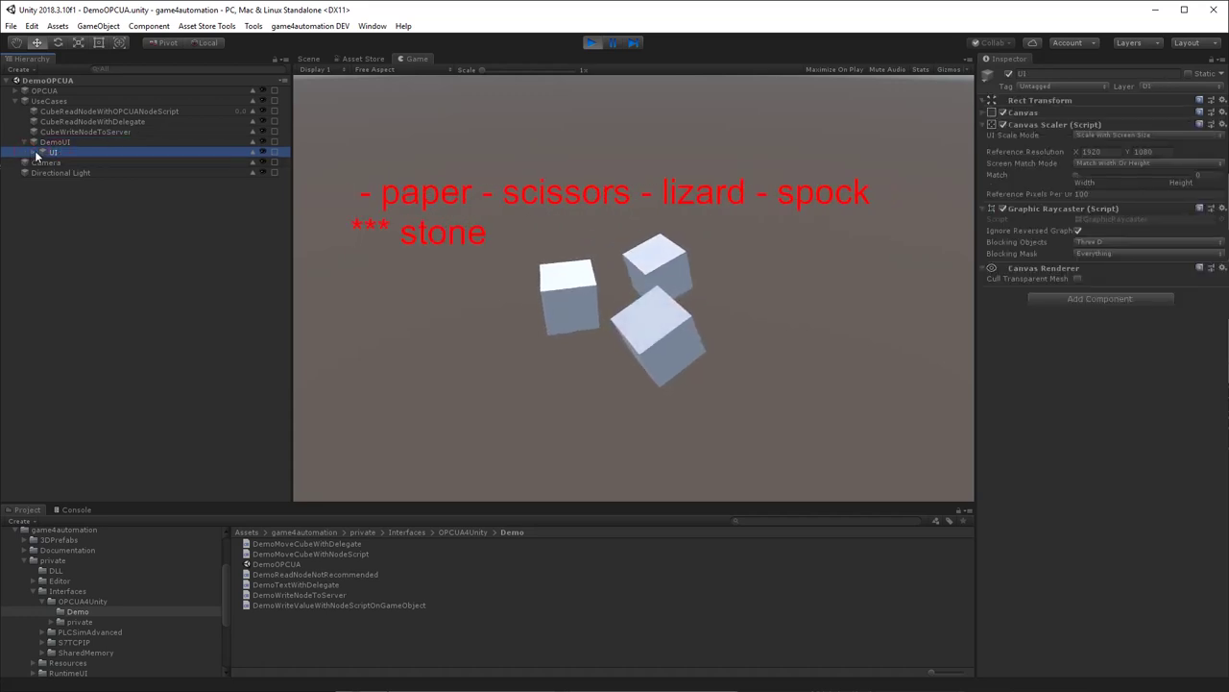
pyautogui.click(93, 161)
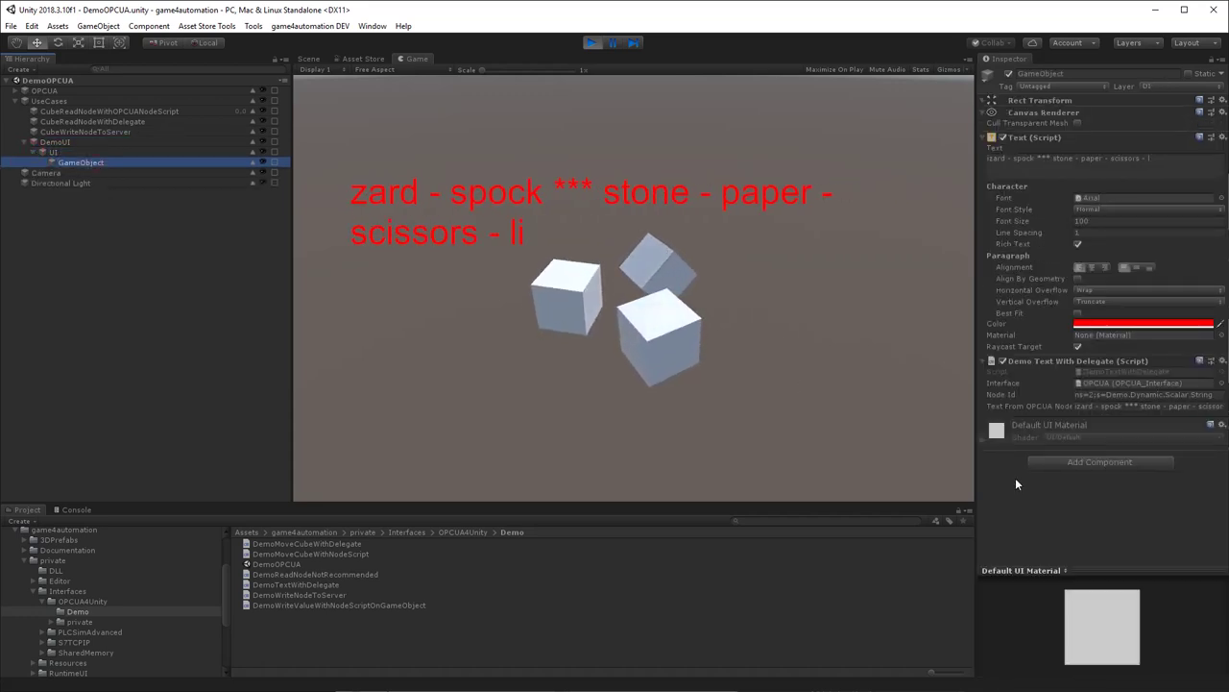
pyautogui.doubleClick(1118, 371)
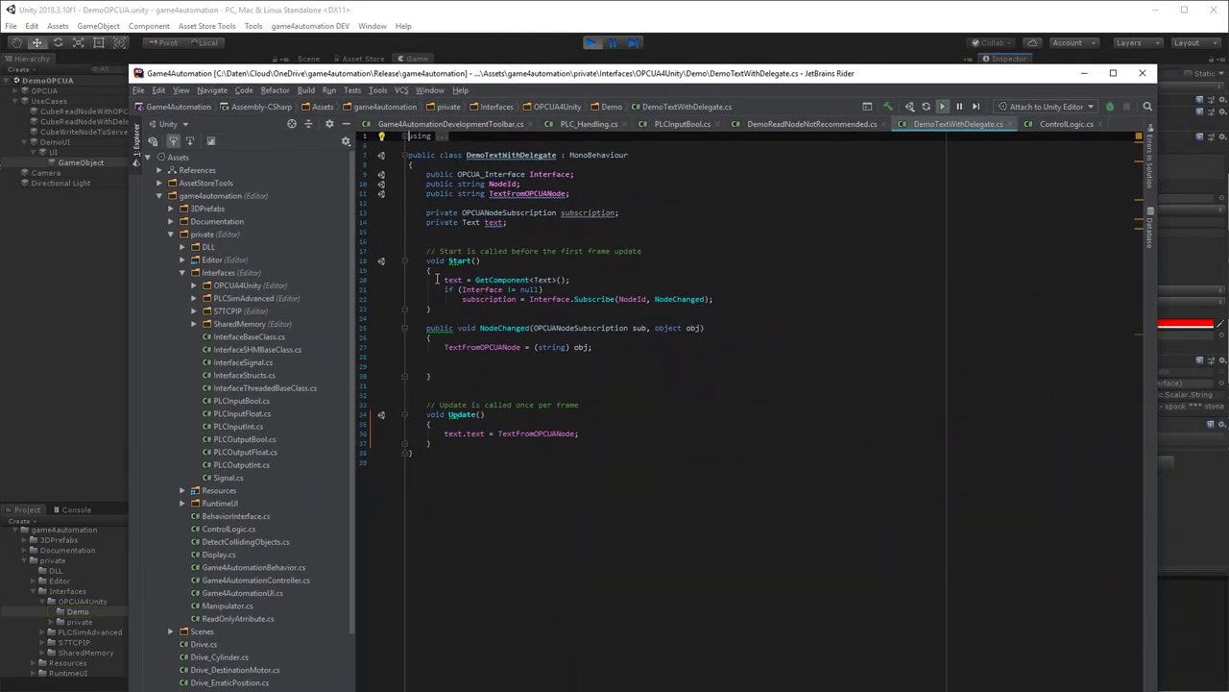
# Highlight the subscribe (22), value-callback (27) and text-update (36) lines, then minimize Rider
pyautogui.moveTo(437, 299); pyautogui.dragTo(763, 304)
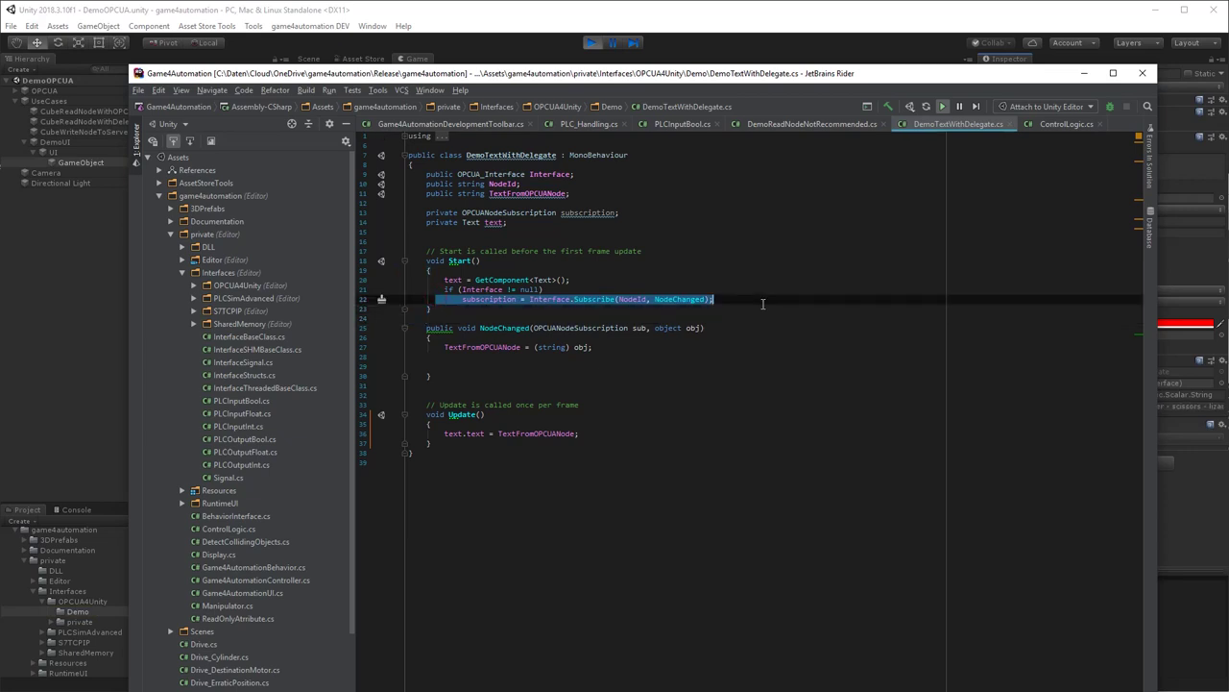
pyautogui.moveTo(422, 347); pyautogui.dragTo(649, 347)
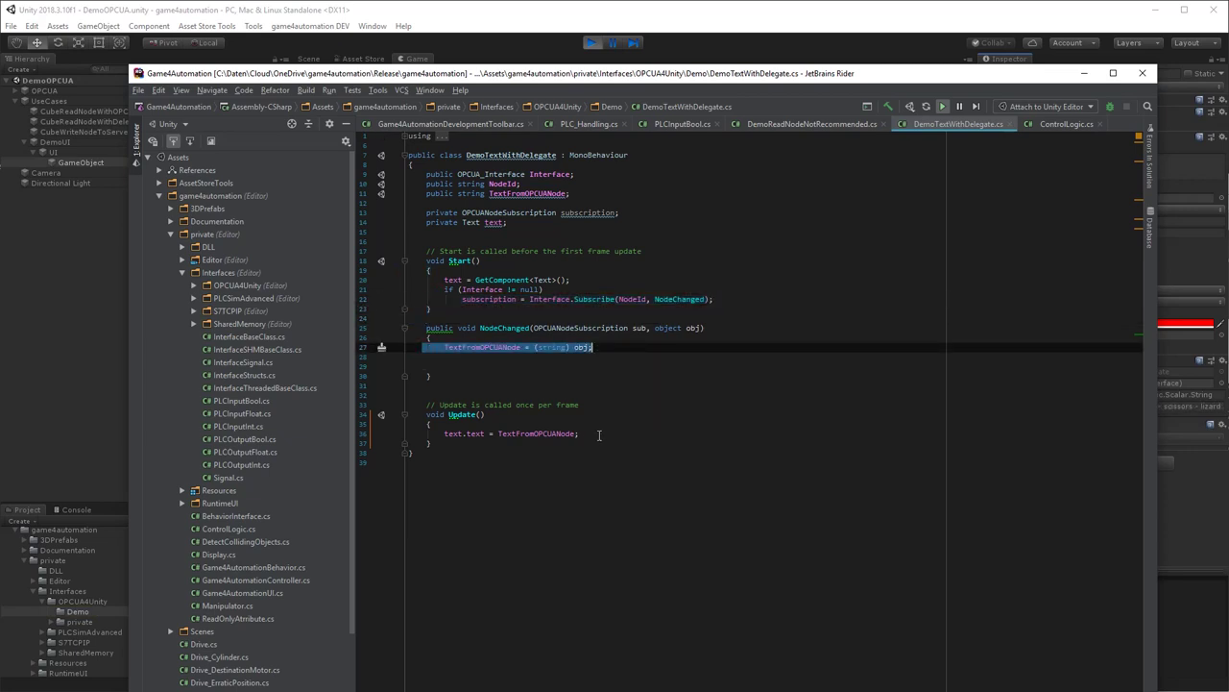
pyautogui.moveTo(598, 433); pyautogui.dragTo(399, 433)
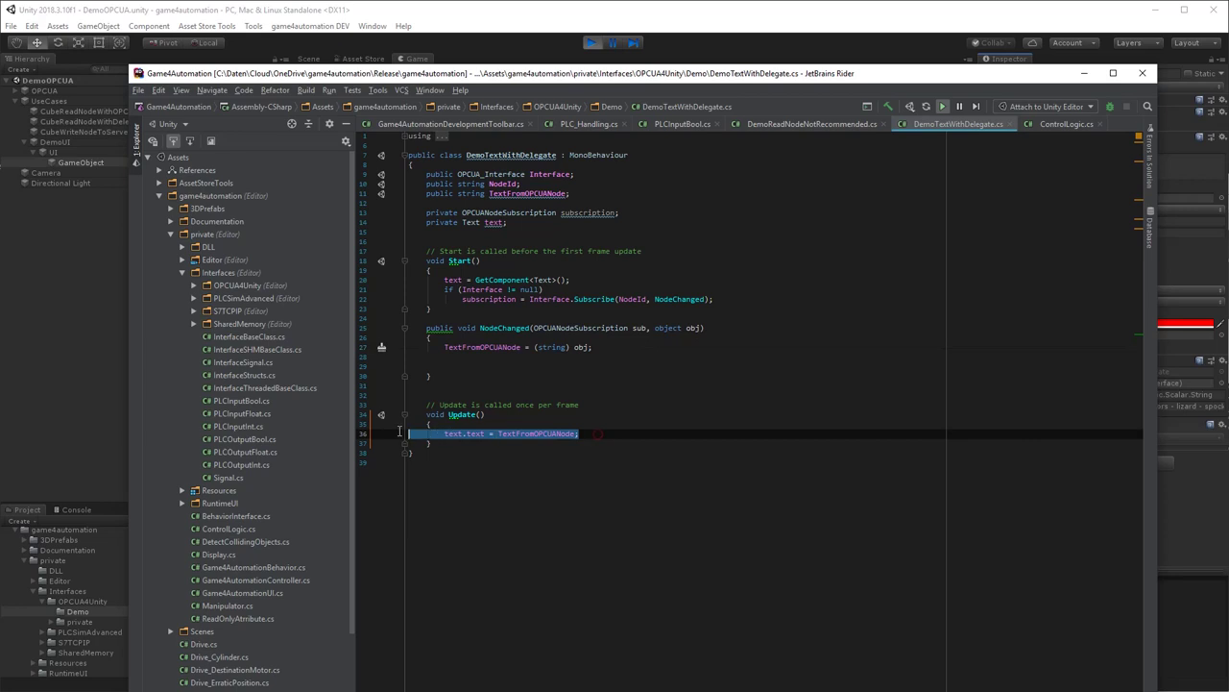
pyautogui.click(1082, 74)
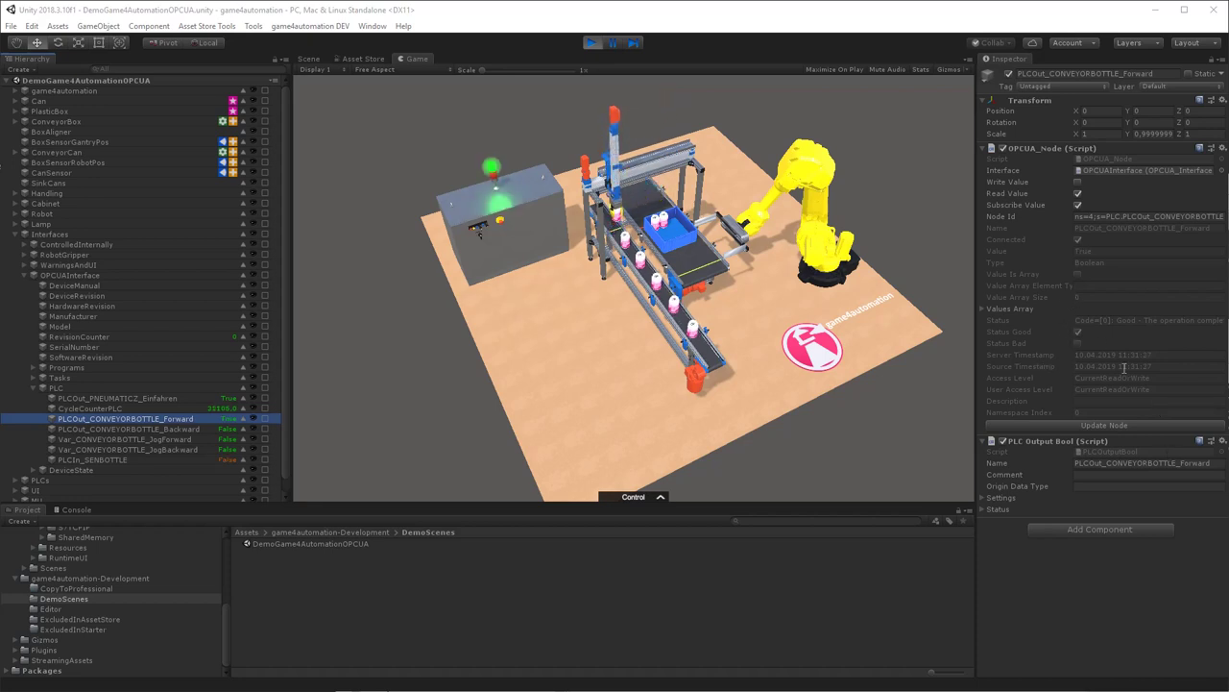
# Inspect the PLC node and the OPCUAInterface settings connected to opc.tcp://localhost:4840
pyautogui.click(634, 346)
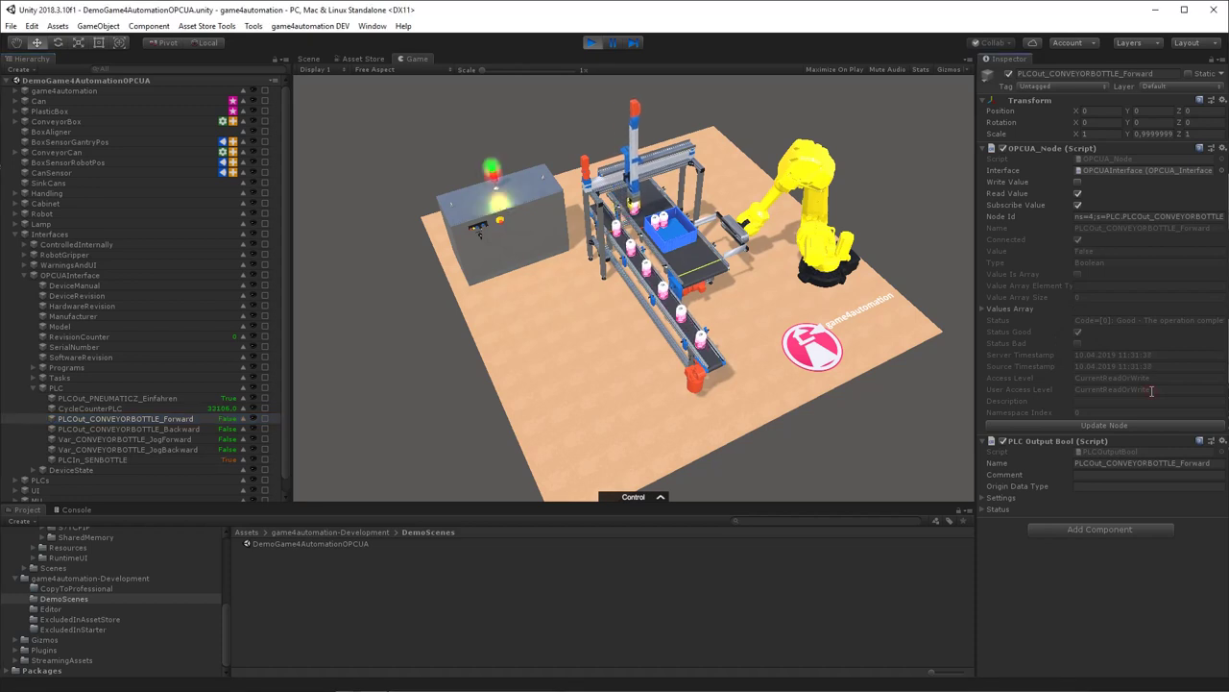
pyautogui.click(62, 386)
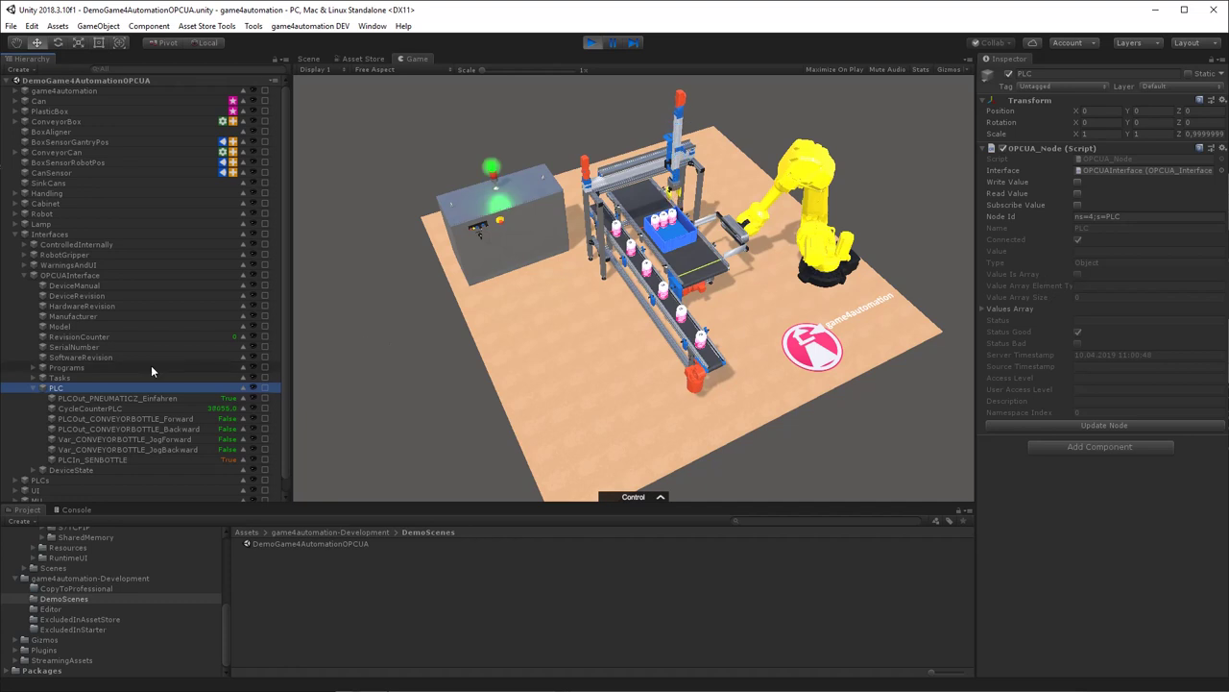
pyautogui.click(77, 275)
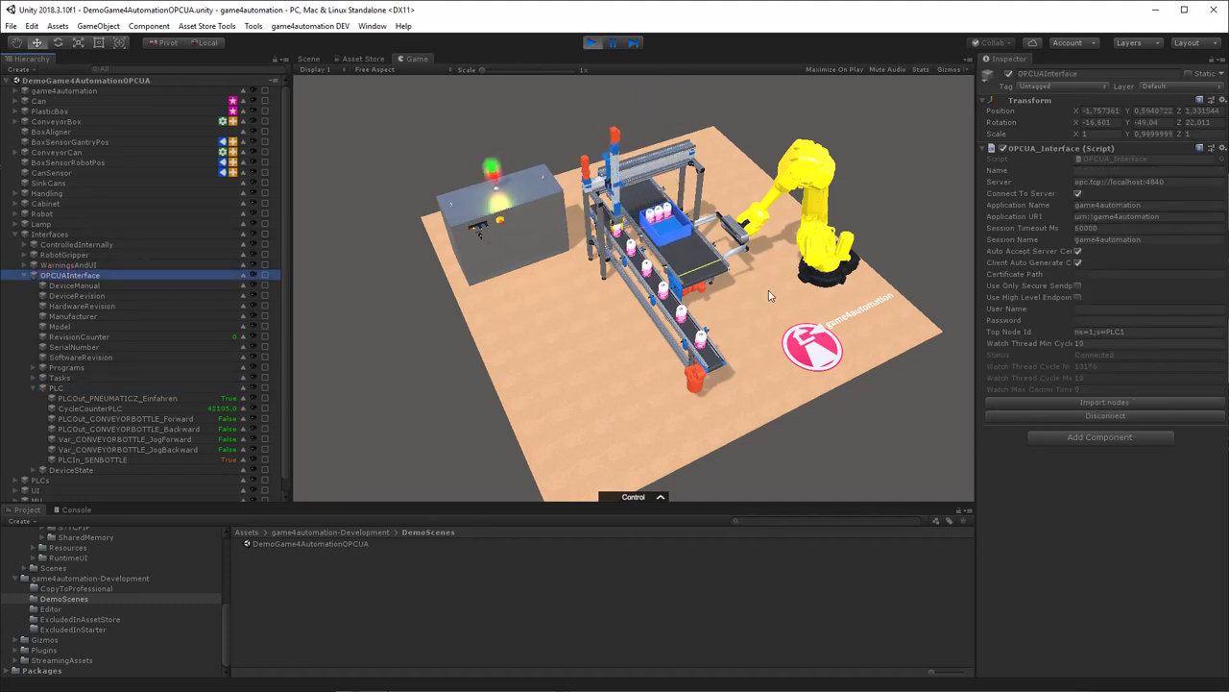
# Zoom the Game view in on the running bottle-packer simulation
pyautogui.click(603, 274)
pyautogui.scroll(3, 607, 268)
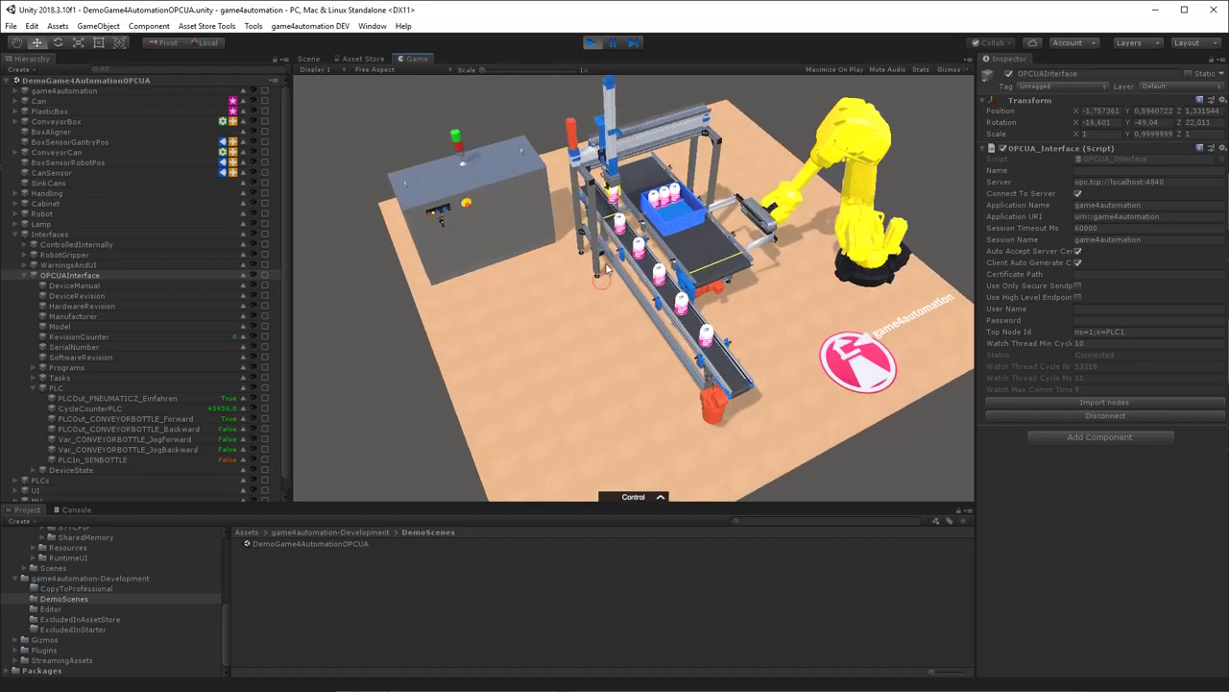
pyautogui.scroll(5, 603, 273)
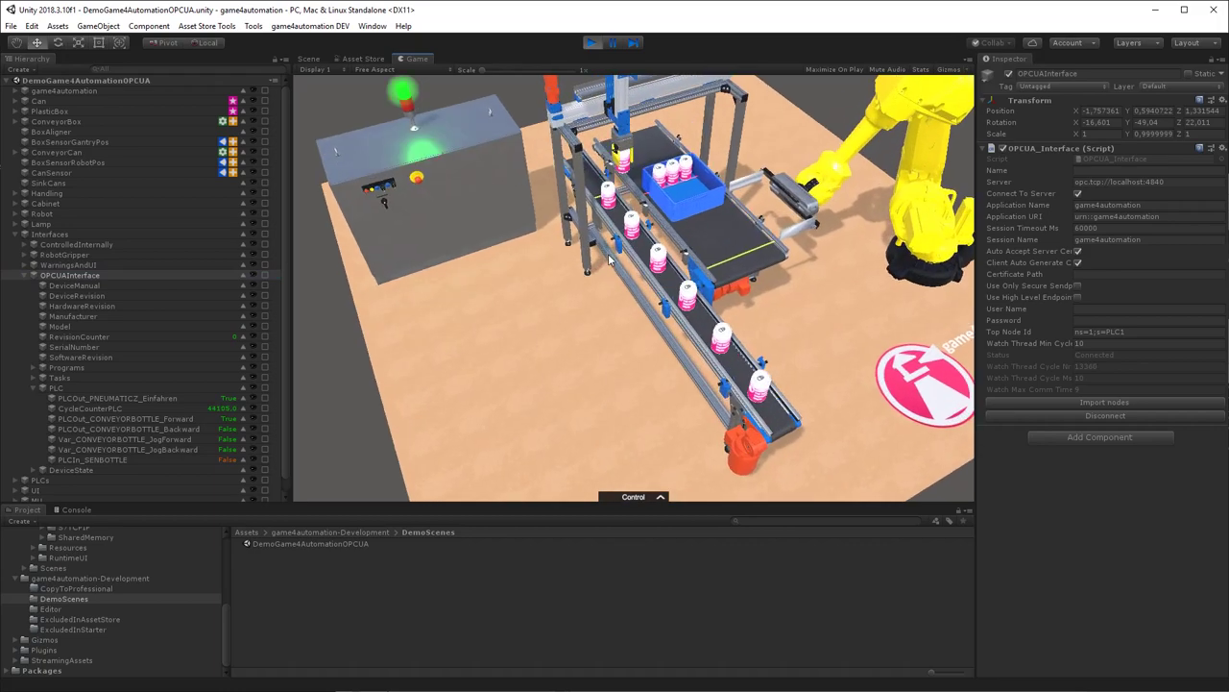